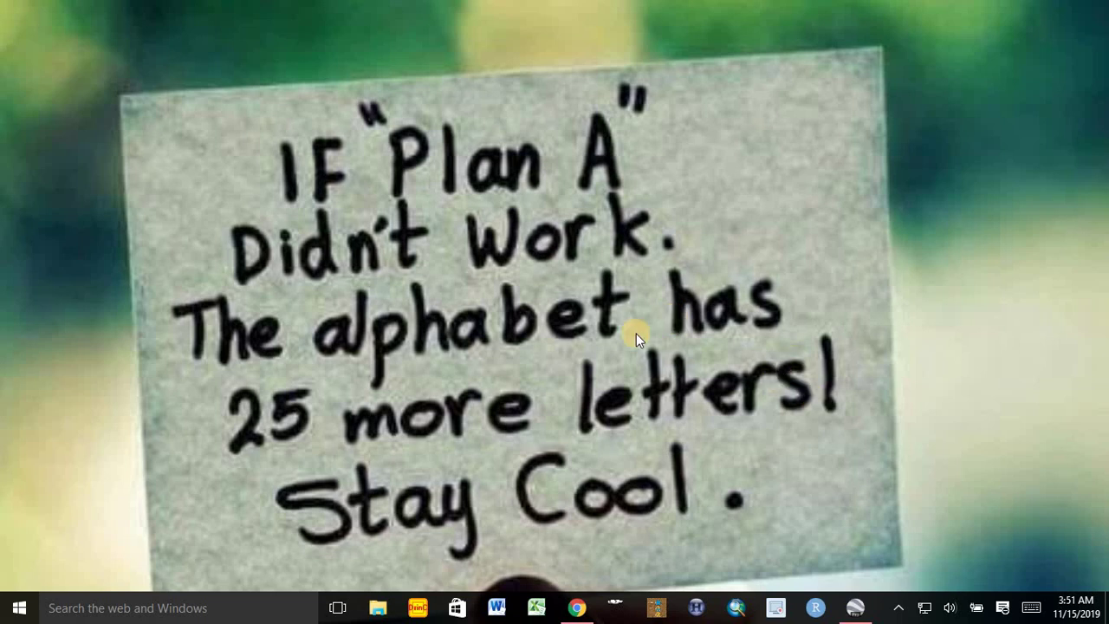
- Restore Google Earth Pro and pan to center the forested gorge bordering western farmland
{"action": "left_click", "coordinate": [855, 608]}
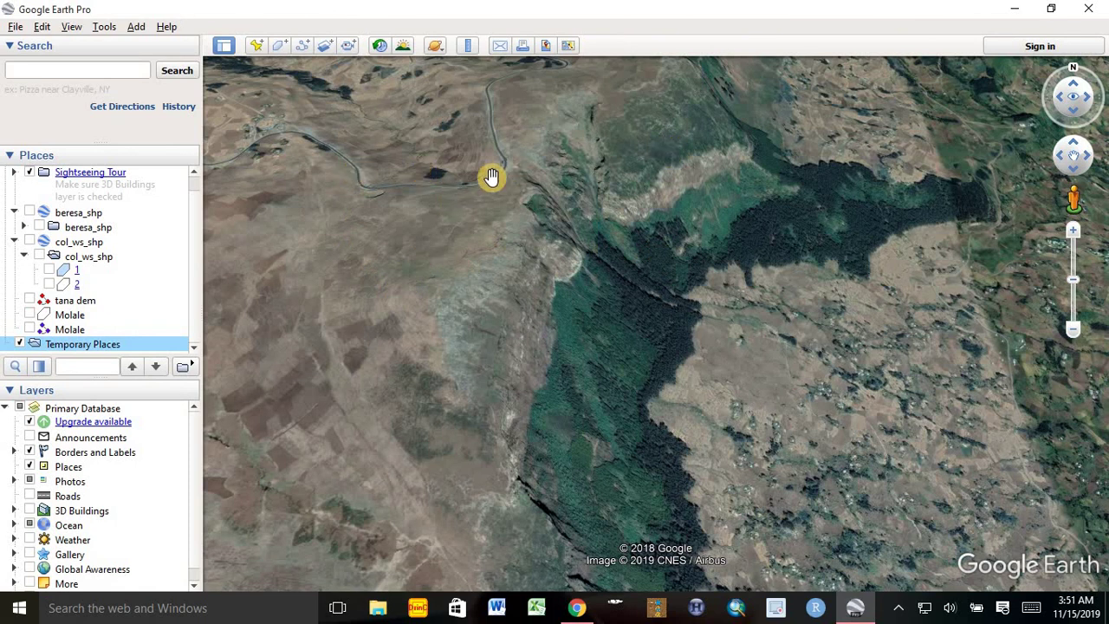
{"action": "mouse_move", "coordinate": [491, 177]}
{"action": "left_mouse_down"}
{"action": "mouse_move", "coordinate": [540, 136]}
{"action": "mouse_move", "coordinate": [418, 303]}
{"action": "left_mouse_up"}
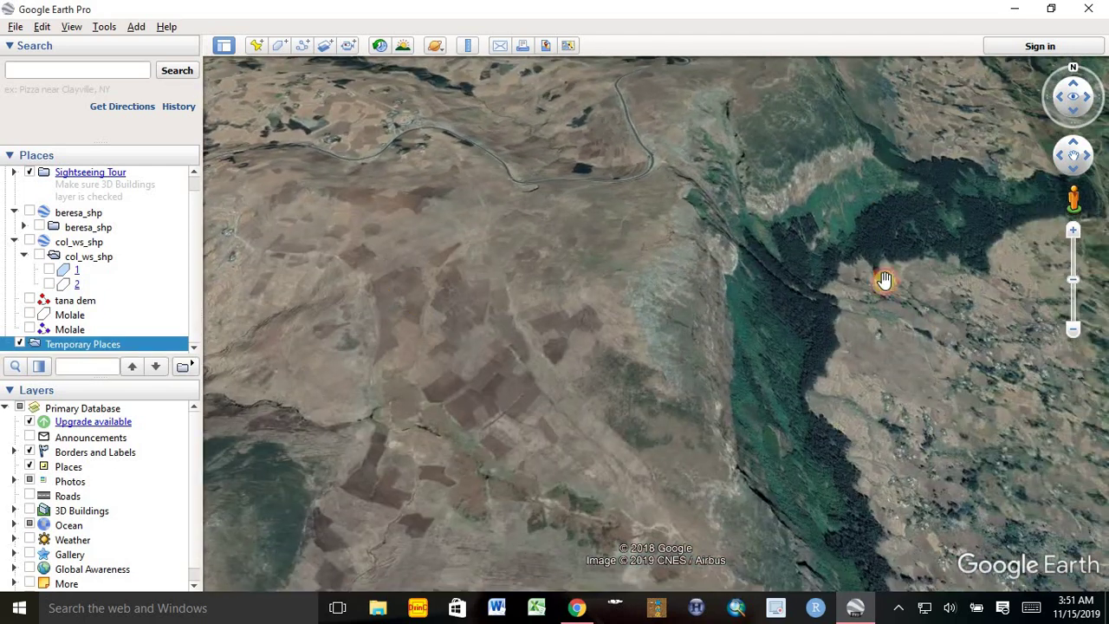
{"action": "left_click_drag", "start_coordinate": [883, 280], "coordinate": [638, 317]}
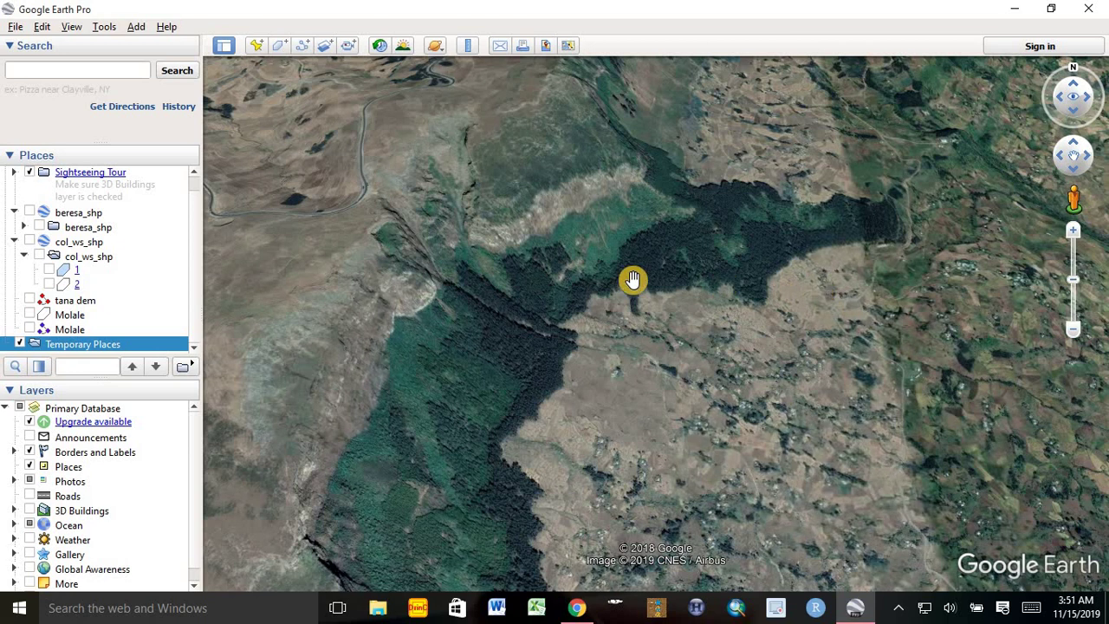
{"action": "mouse_move", "coordinate": [389, 320]}
{"action": "left_mouse_down"}
{"action": "mouse_move", "coordinate": [590, 257]}
{"action": "mouse_move", "coordinate": [591, 228]}
{"action": "left_mouse_up"}
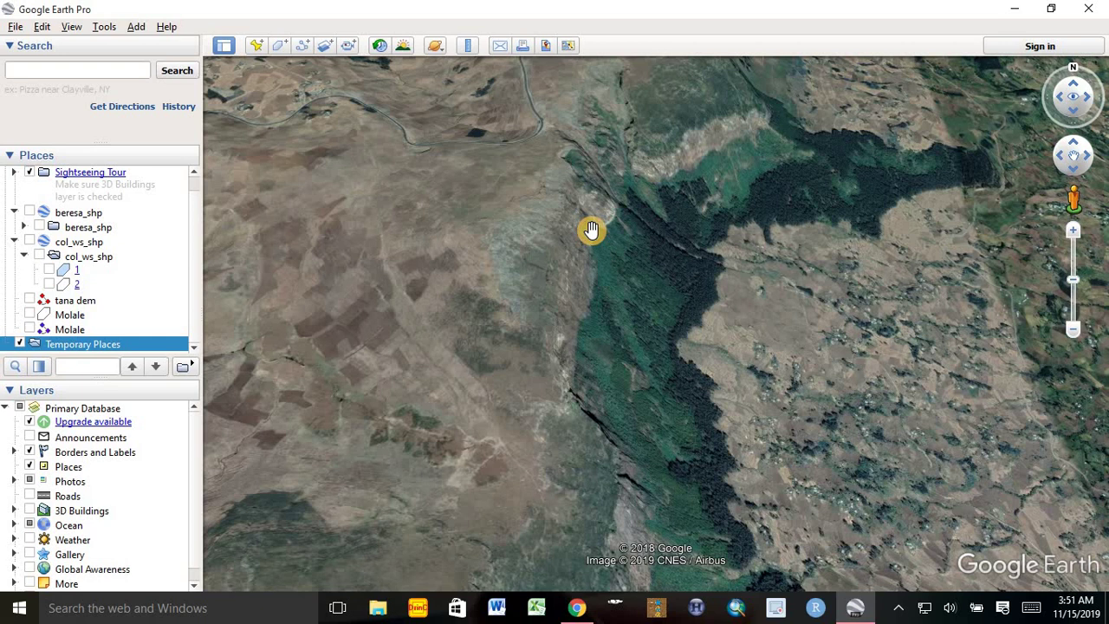
- Create a new path named 'point', reviewing its Style, Color and Measurements settings
{"action": "left_click", "coordinate": [302, 48]}
{"action": "left_click", "coordinate": [119, 136]}
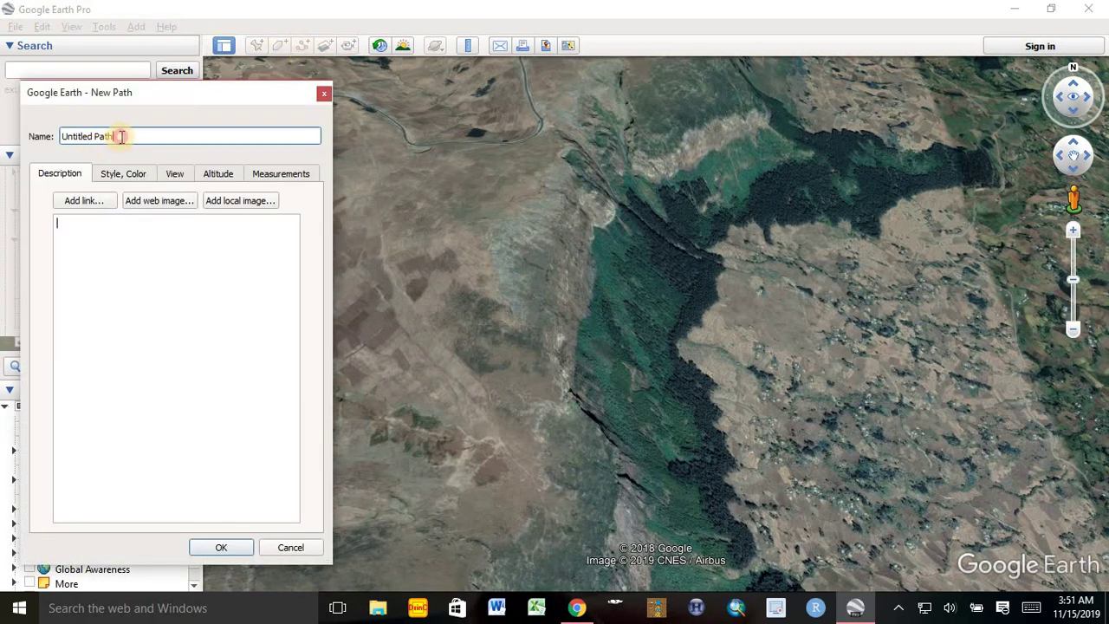
{"action": "left_click_drag", "start_coordinate": [121, 137], "coordinate": [62, 134]}
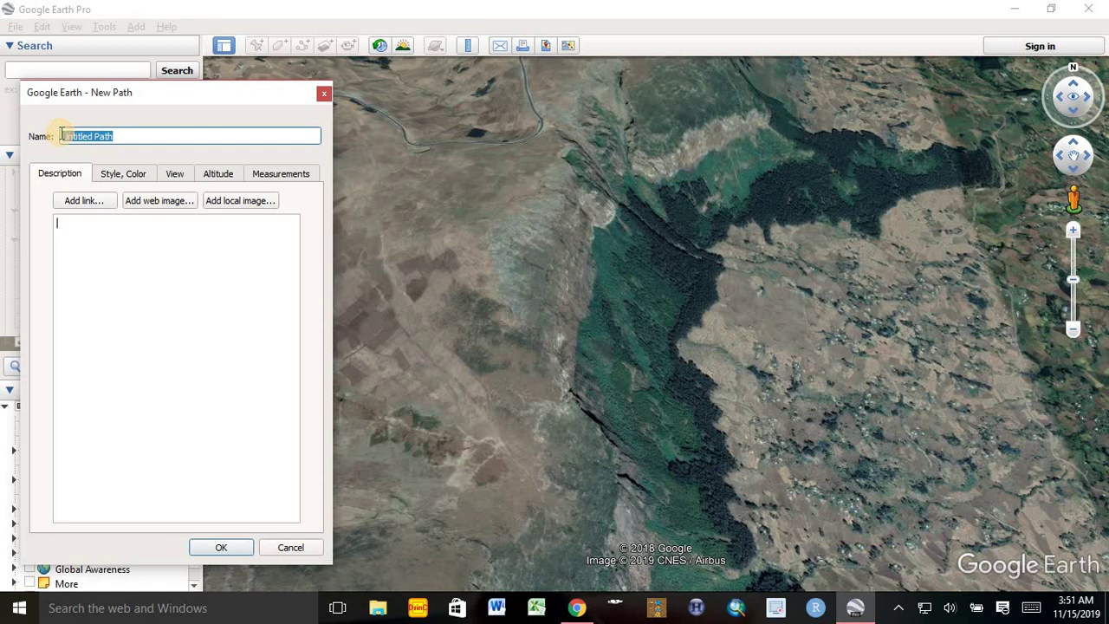
{"action": "type", "text": "point"}
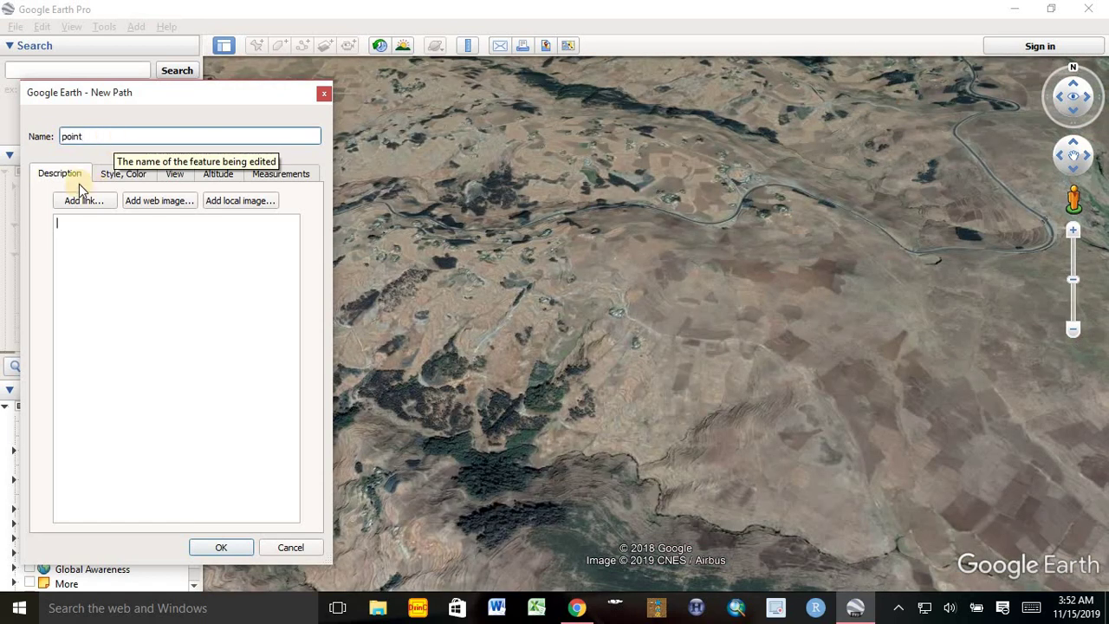
{"action": "left_click", "coordinate": [112, 173]}
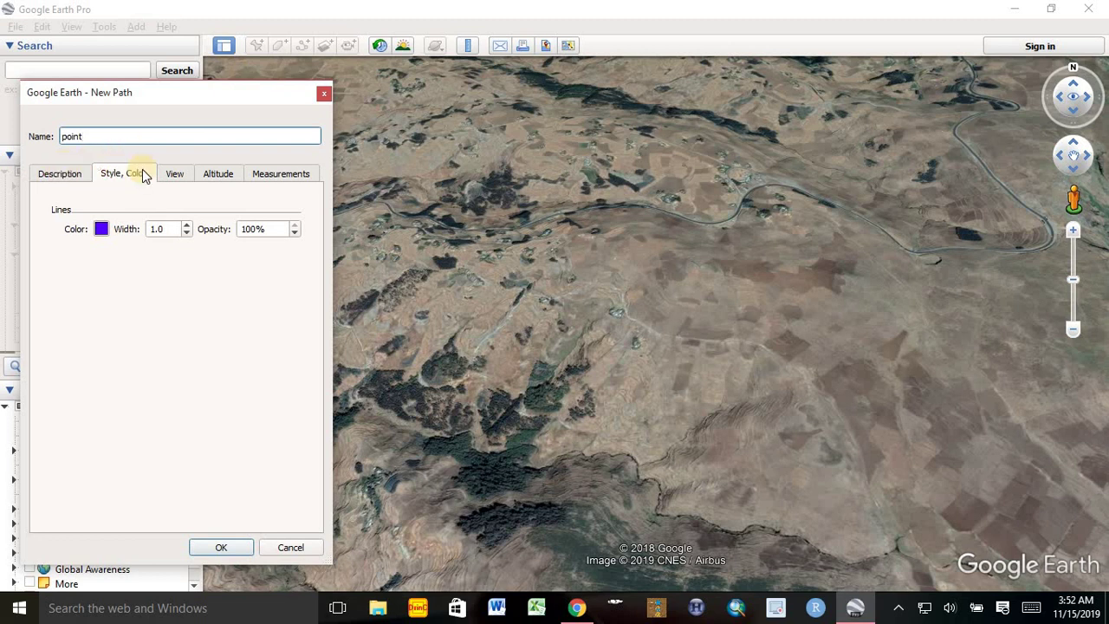
{"action": "left_click", "coordinate": [283, 173]}
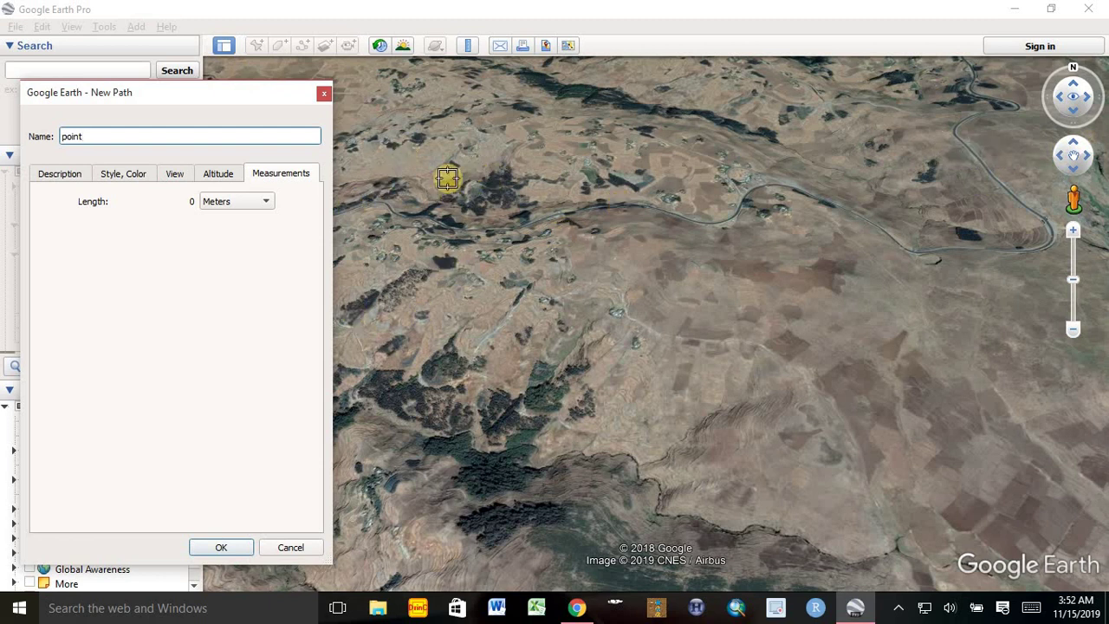
- Trace a dense looping path of about 237,620 meters over the hills and confirm it
{"action": "left_click", "coordinate": [431, 146]}
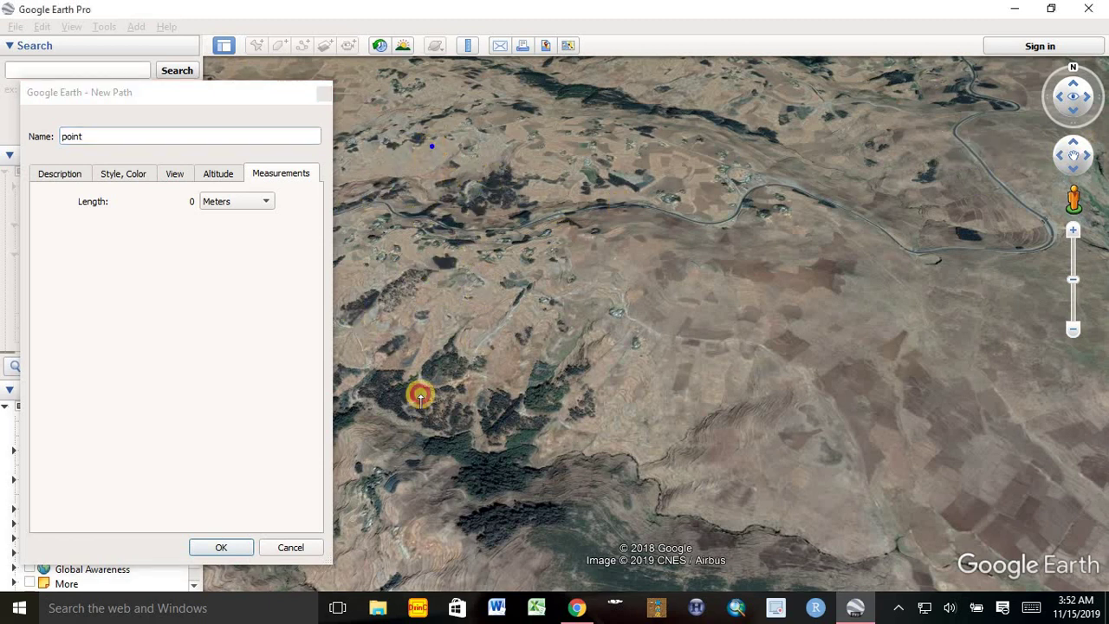
{"action": "mouse_move", "coordinate": [419, 396]}
{"action": "left_mouse_down"}
{"action": "mouse_move", "coordinate": [441, 179]}
{"action": "mouse_move", "coordinate": [485, 371]}
{"action": "mouse_move", "coordinate": [503, 213]}
{"action": "mouse_move", "coordinate": [540, 302]}
{"action": "mouse_move", "coordinate": [587, 289]}
{"action": "mouse_move", "coordinate": [548, 118]}
{"action": "mouse_move", "coordinate": [515, 257]}
{"action": "mouse_move", "coordinate": [520, 280]}
{"action": "mouse_move", "coordinate": [441, 278]}
{"action": "mouse_move", "coordinate": [643, 163]}
{"action": "mouse_move", "coordinate": [684, 233]}
{"action": "mouse_move", "coordinate": [512, 324]}
{"action": "mouse_move", "coordinate": [584, 344]}
{"action": "mouse_move", "coordinate": [495, 198]}
{"action": "mouse_move", "coordinate": [606, 233]}
{"action": "mouse_move", "coordinate": [505, 235]}
{"action": "mouse_move", "coordinate": [639, 223]}
{"action": "mouse_move", "coordinate": [765, 153]}
{"action": "mouse_move", "coordinate": [765, 119]}
{"action": "mouse_move", "coordinate": [730, 230]}
{"action": "mouse_move", "coordinate": [715, 214]}
{"action": "mouse_move", "coordinate": [768, 112]}
{"action": "mouse_move", "coordinate": [581, 186]}
{"action": "mouse_move", "coordinate": [626, 141]}
{"action": "mouse_move", "coordinate": [564, 124]}
{"action": "mouse_move", "coordinate": [491, 192]}
{"action": "mouse_move", "coordinate": [495, 103]}
{"action": "mouse_move", "coordinate": [453, 203]}
{"action": "mouse_move", "coordinate": [428, 176]}
{"action": "mouse_move", "coordinate": [490, 173]}
{"action": "mouse_move", "coordinate": [517, 229]}
{"action": "mouse_move", "coordinate": [597, 188]}
{"action": "mouse_move", "coordinate": [523, 196]}
{"action": "mouse_move", "coordinate": [621, 101]}
{"action": "mouse_move", "coordinate": [555, 69]}
{"action": "mouse_move", "coordinate": [624, 91]}
{"action": "mouse_move", "coordinate": [642, 165]}
{"action": "mouse_move", "coordinate": [733, 239]}
{"action": "mouse_move", "coordinate": [566, 416]}
{"action": "mouse_move", "coordinate": [634, 366]}
{"action": "mouse_move", "coordinate": [525, 396]}
{"action": "mouse_move", "coordinate": [708, 297]}
{"action": "mouse_move", "coordinate": [634, 305]}
{"action": "mouse_move", "coordinate": [601, 358]}
{"action": "left_mouse_up"}
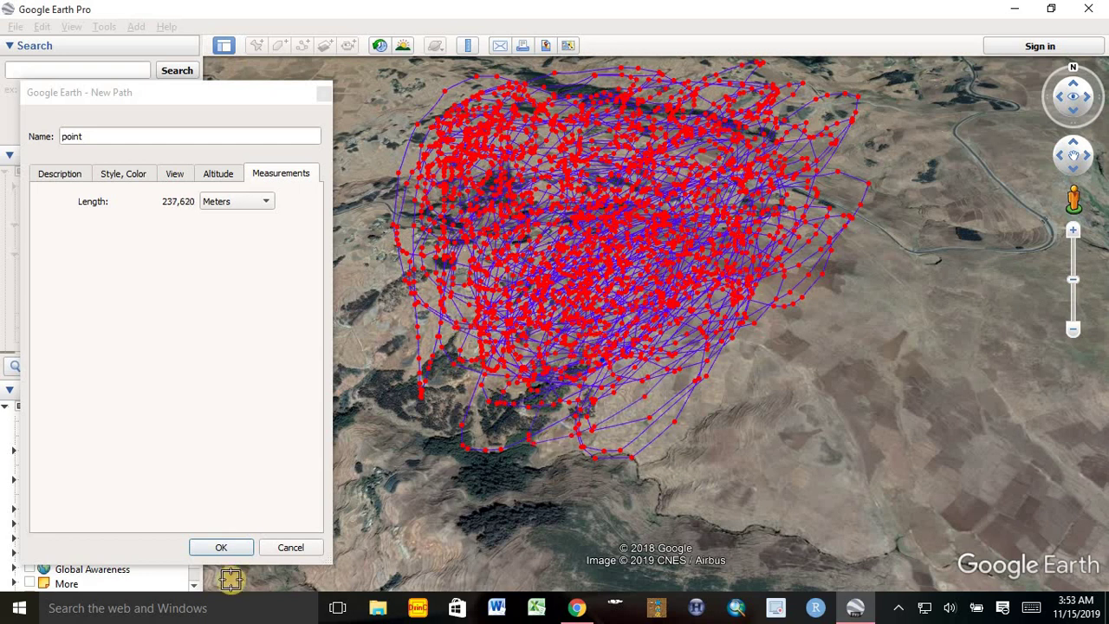
{"action": "left_click", "coordinate": [221, 548]}
- Save the 'point' path as point.kml in contour Exersice, overwriting the existing Point.kml
{"action": "left_click", "coordinate": [211, 554]}
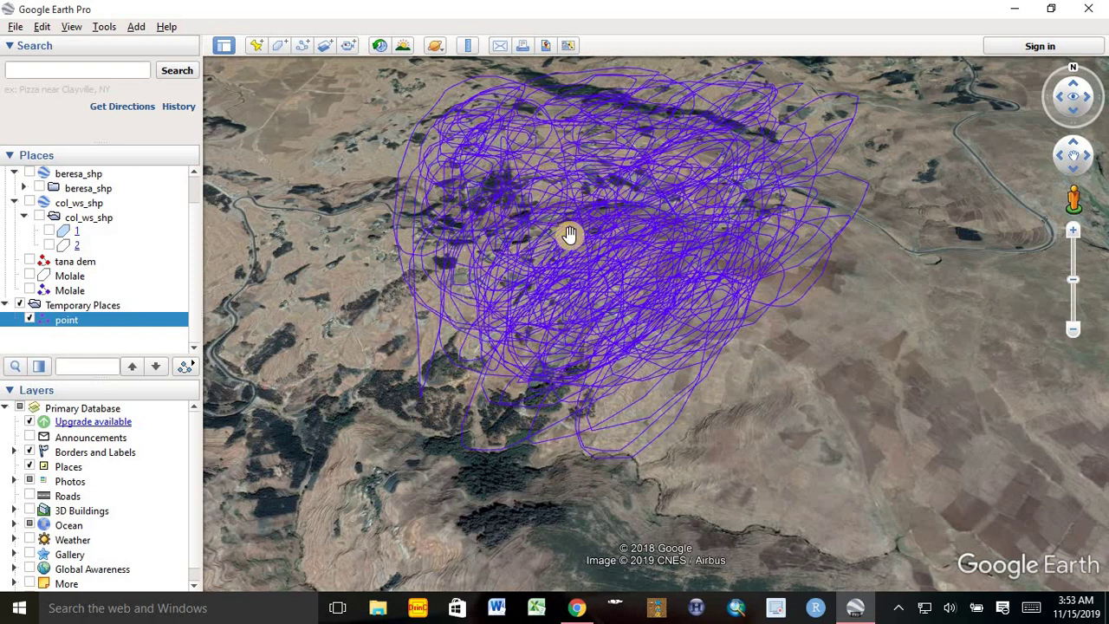
{"action": "right_click", "coordinate": [77, 319]}
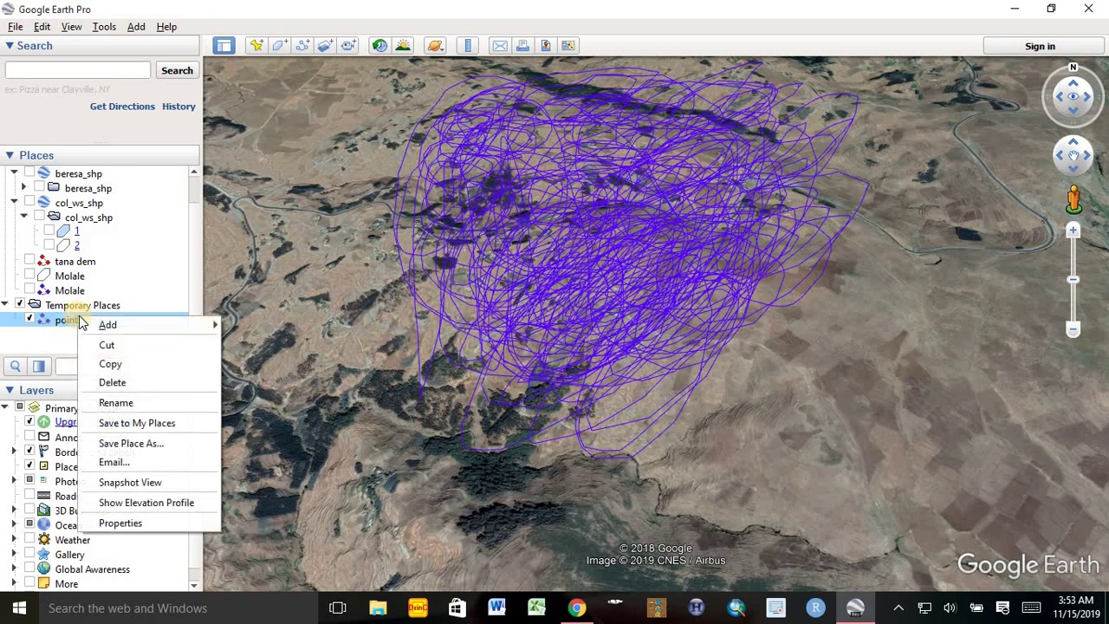
{"action": "left_click", "coordinate": [132, 446]}
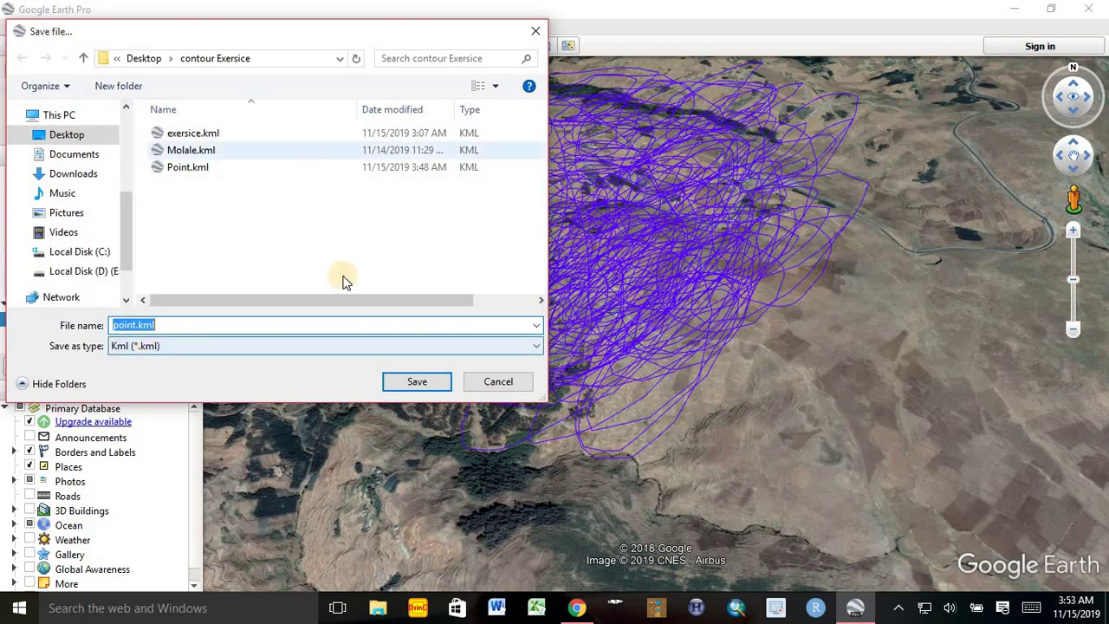
{"action": "left_click", "coordinate": [400, 383]}
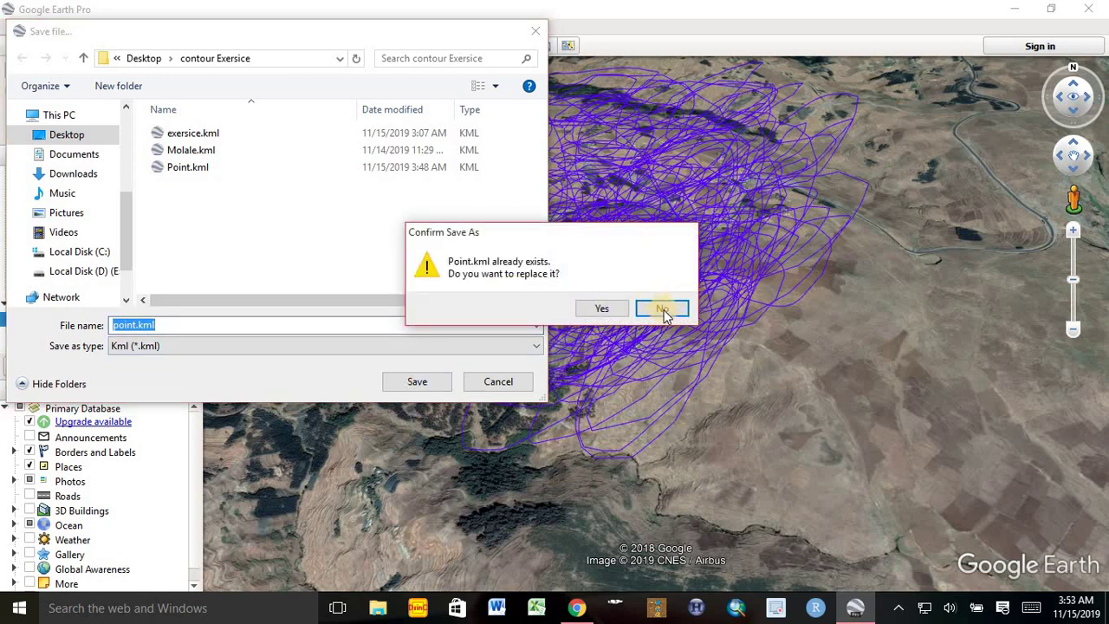
{"action": "left_click", "coordinate": [605, 311]}
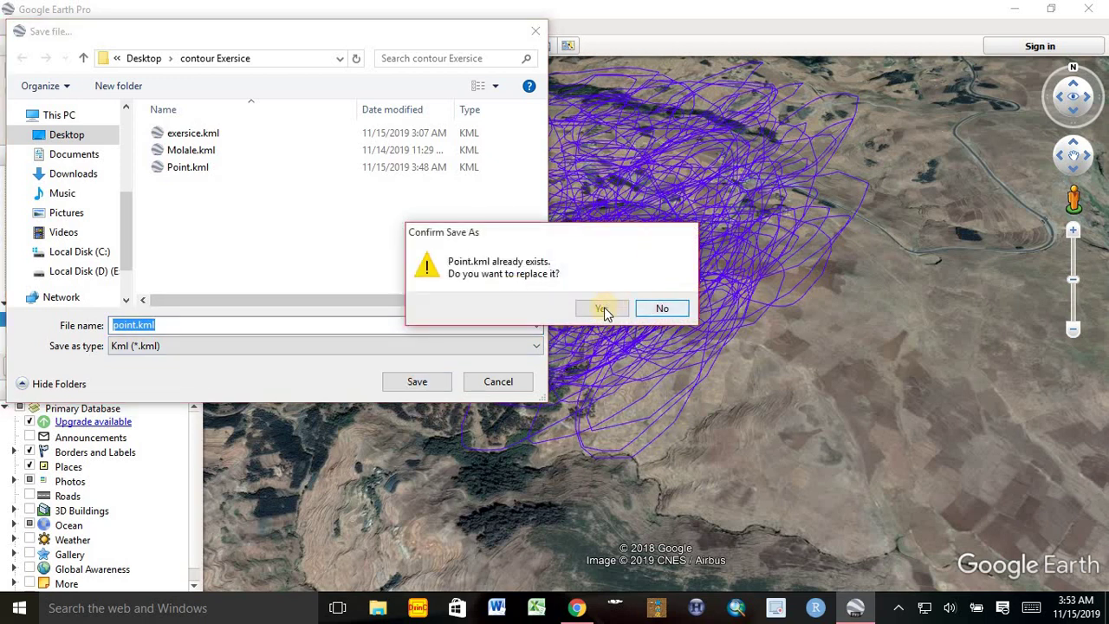
{"action": "left_click", "coordinate": [456, 355]}
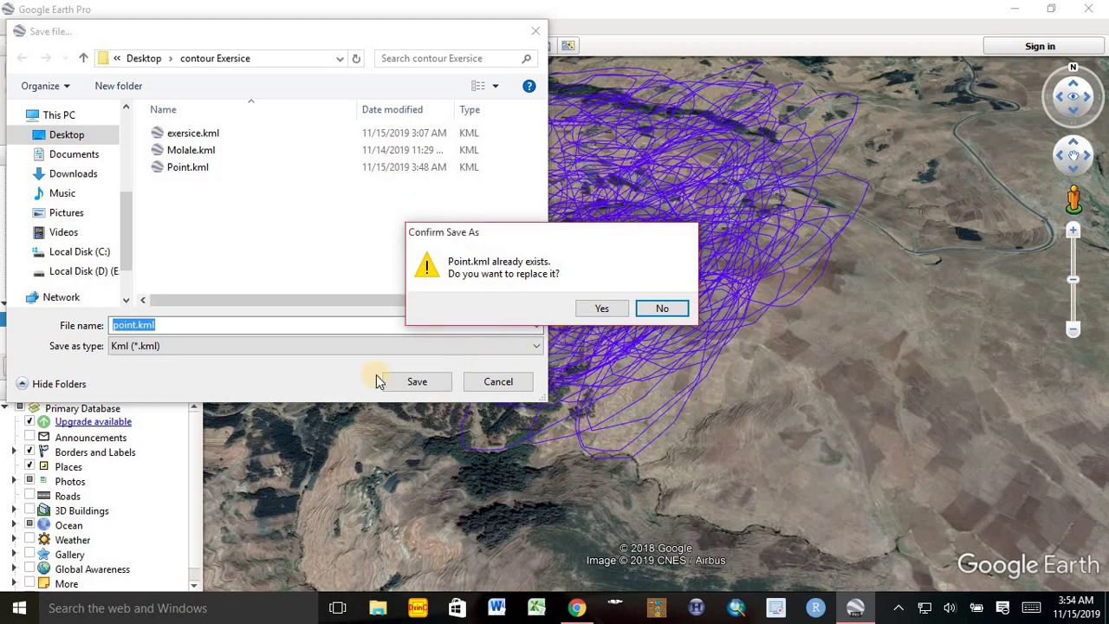
{"action": "left_click", "coordinate": [601, 309]}
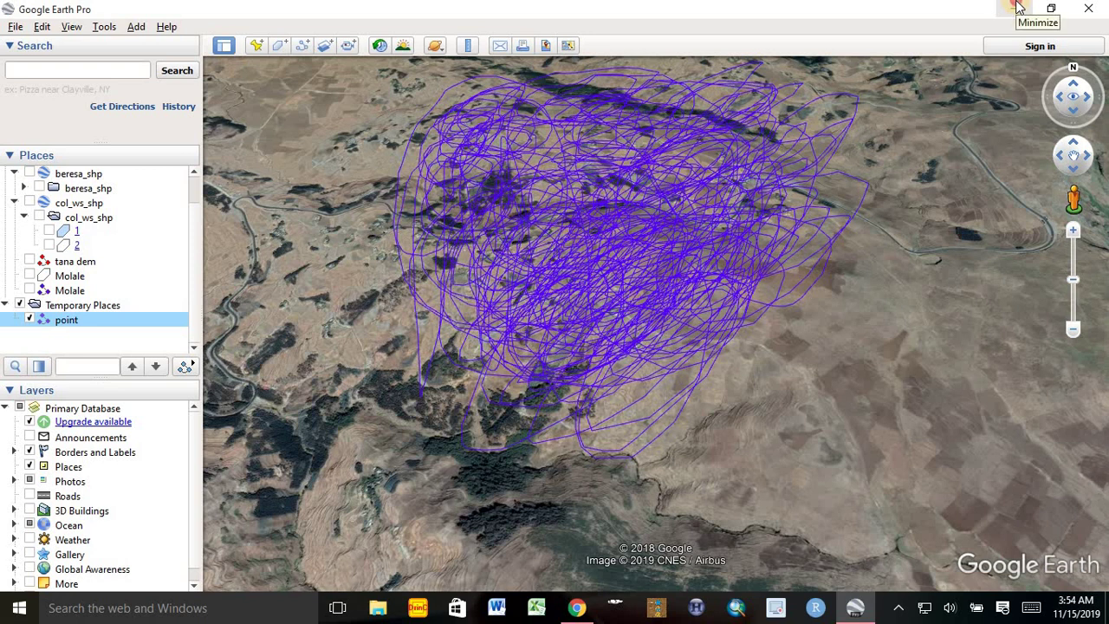
- Minimize Google Earth and launch TCX Converter by searching 'tc' in Windows search
{"action": "left_click", "coordinate": [1012, 8]}
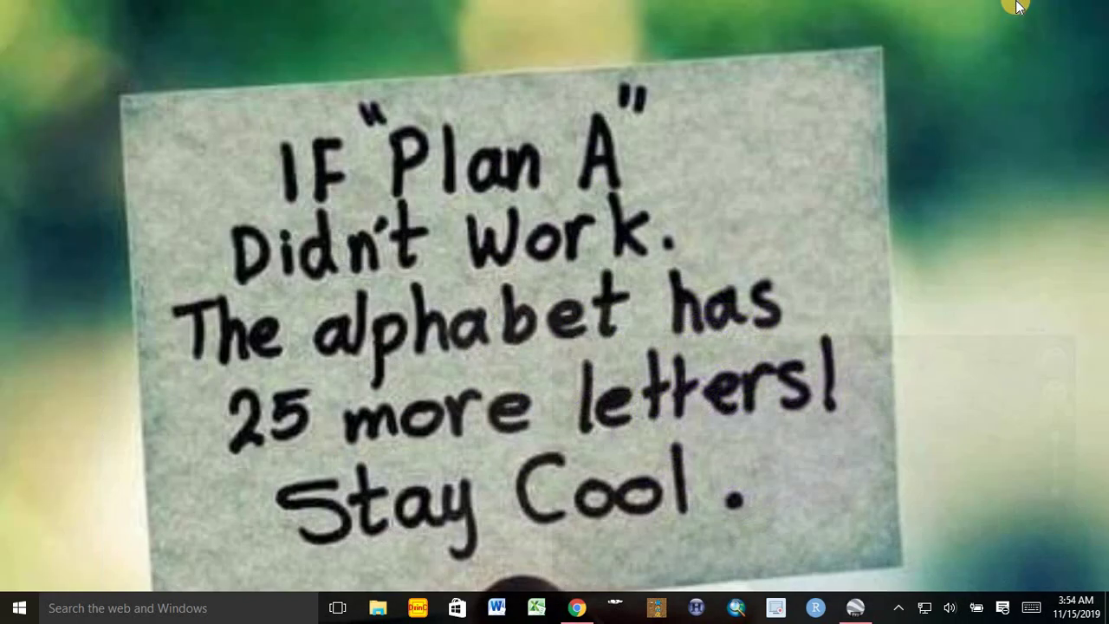
{"action": "left_click", "coordinate": [120, 606]}
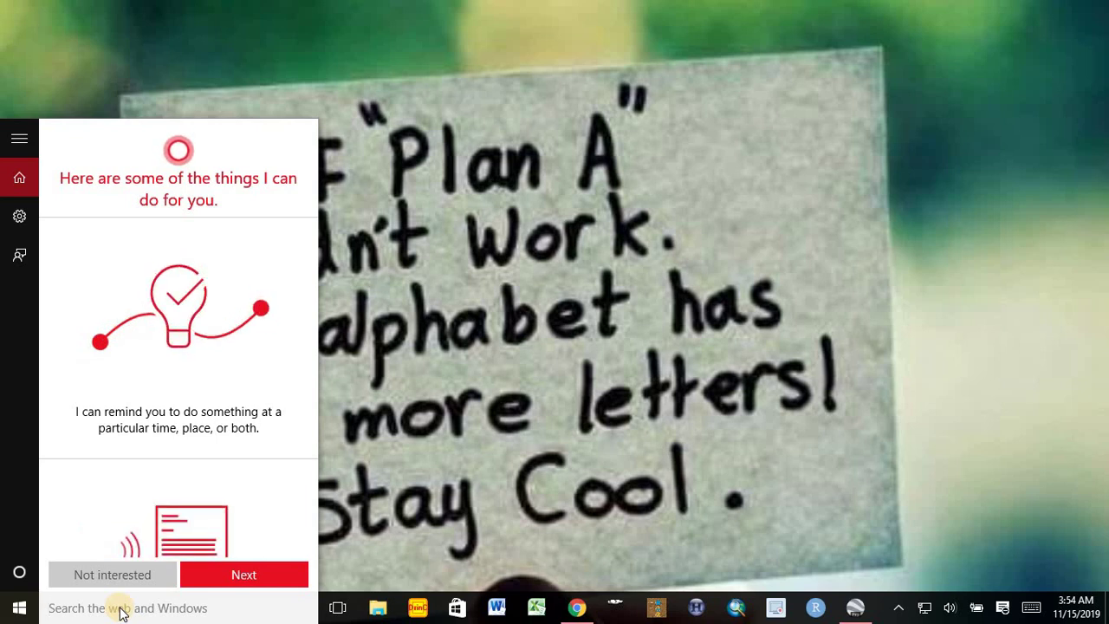
{"action": "type", "text": "tcx"}
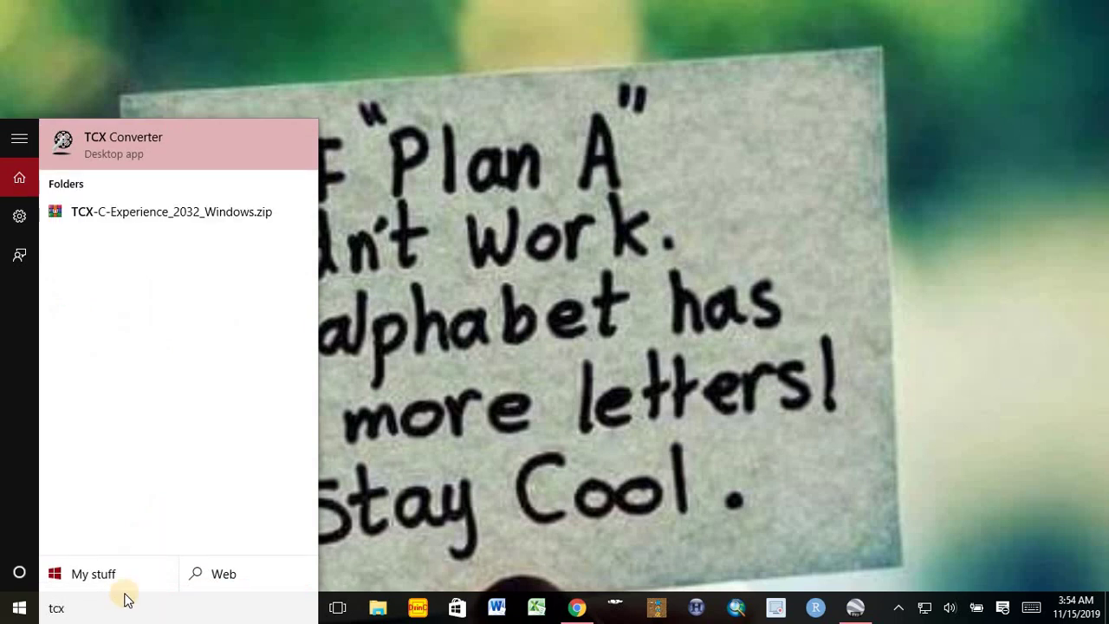
{"action": "left_click", "coordinate": [144, 137]}
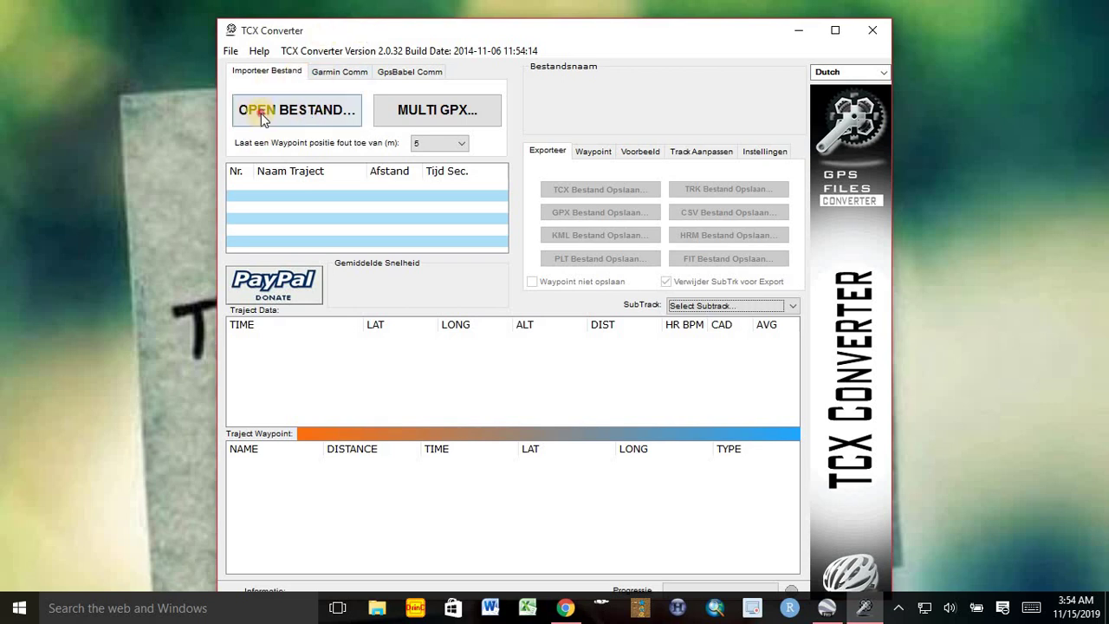
- Open Point.kml in TCX Converter, listing the Point track and its waypoint
{"action": "left_click", "coordinate": [261, 112]}
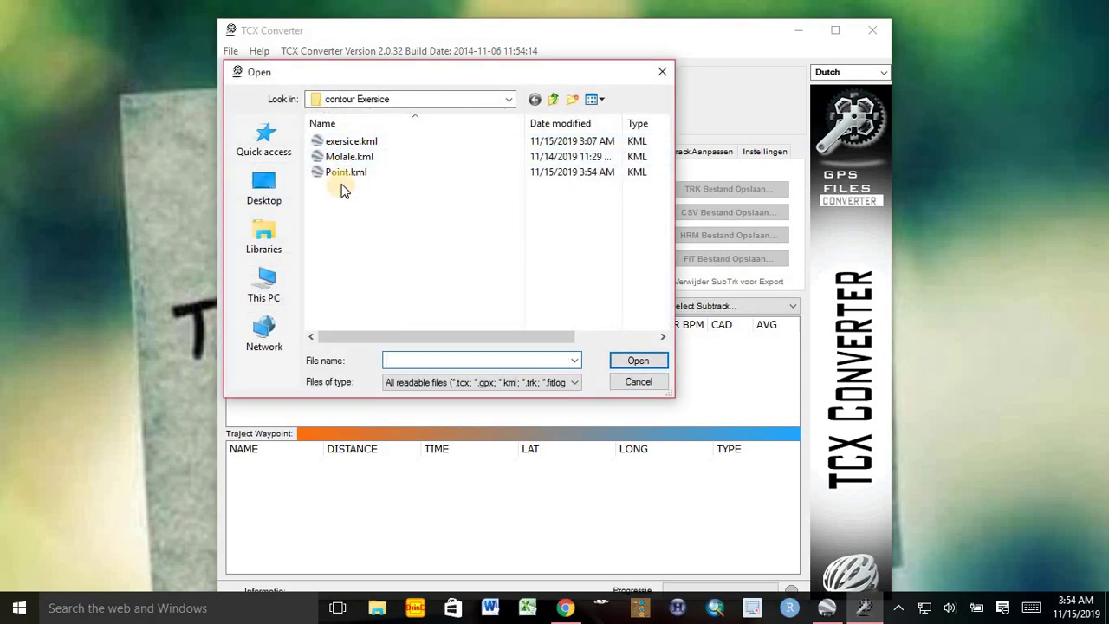
{"action": "left_click", "coordinate": [347, 173]}
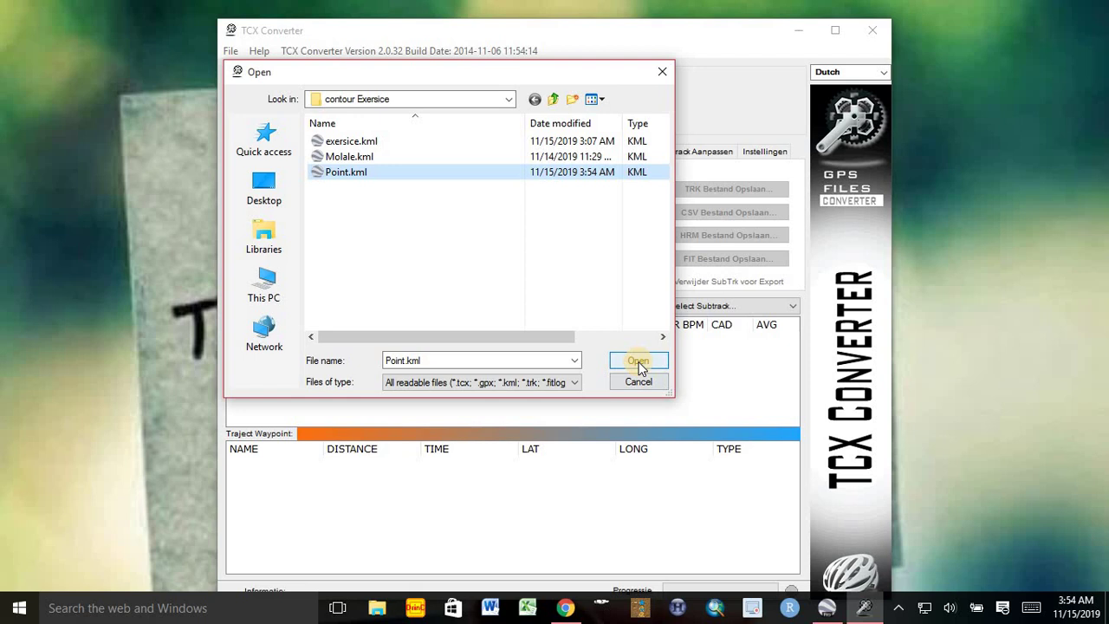
{"action": "left_click", "coordinate": [428, 173]}
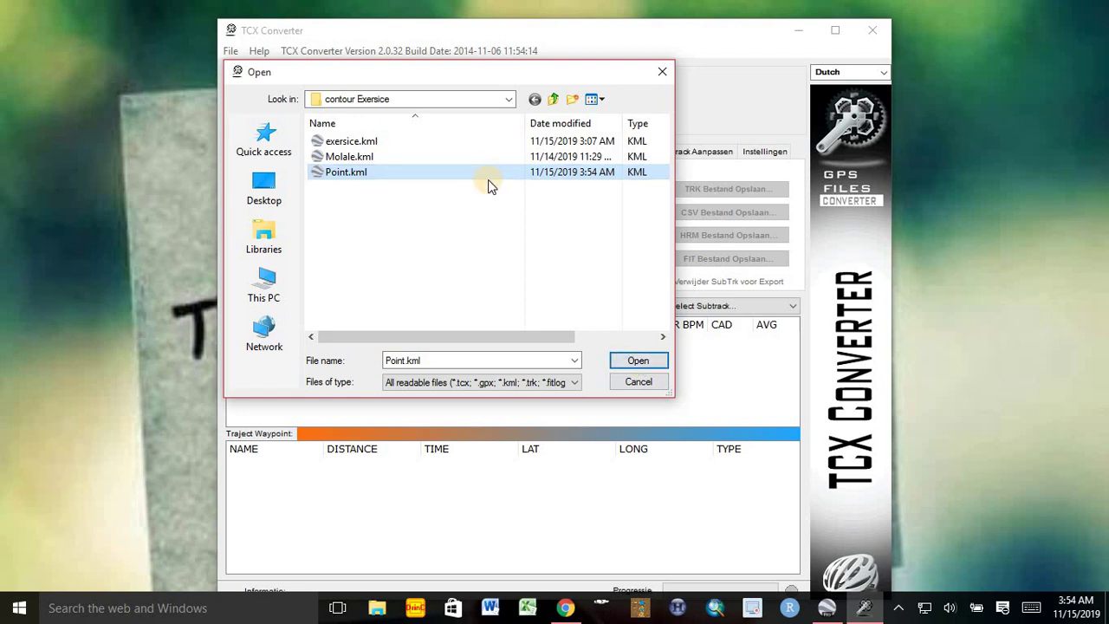
{"action": "left_click", "coordinate": [627, 362]}
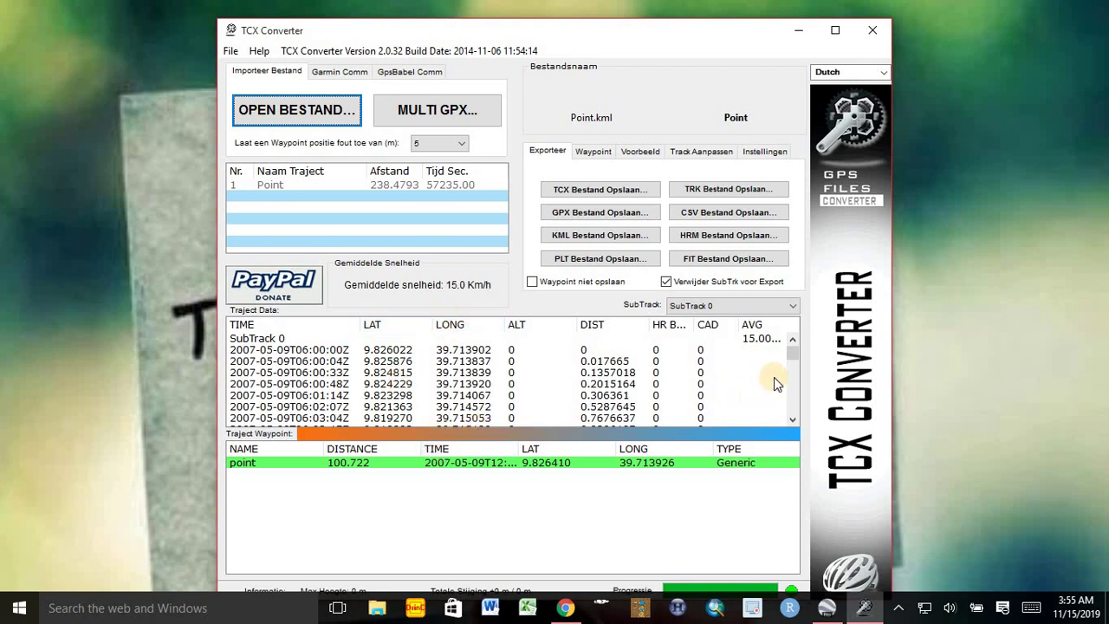
- Sort rows by ALT and request Update Hoogte from the Track Aanpassen tab
{"action": "mouse_move", "coordinate": [792, 355]}
{"action": "left_mouse_down"}
{"action": "mouse_move", "coordinate": [790, 414]}
{"action": "mouse_move", "coordinate": [785, 337]}
{"action": "left_mouse_up"}
{"action": "left_click", "coordinate": [513, 330]}
{"action": "left_click", "coordinate": [512, 357]}
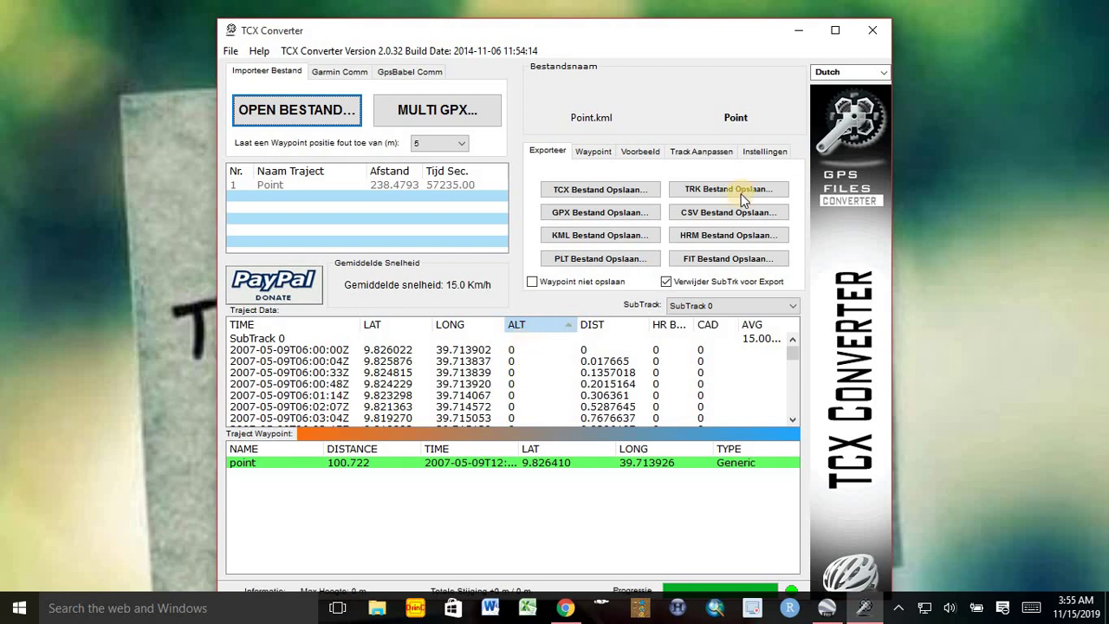
{"action": "left_click", "coordinate": [696, 150]}
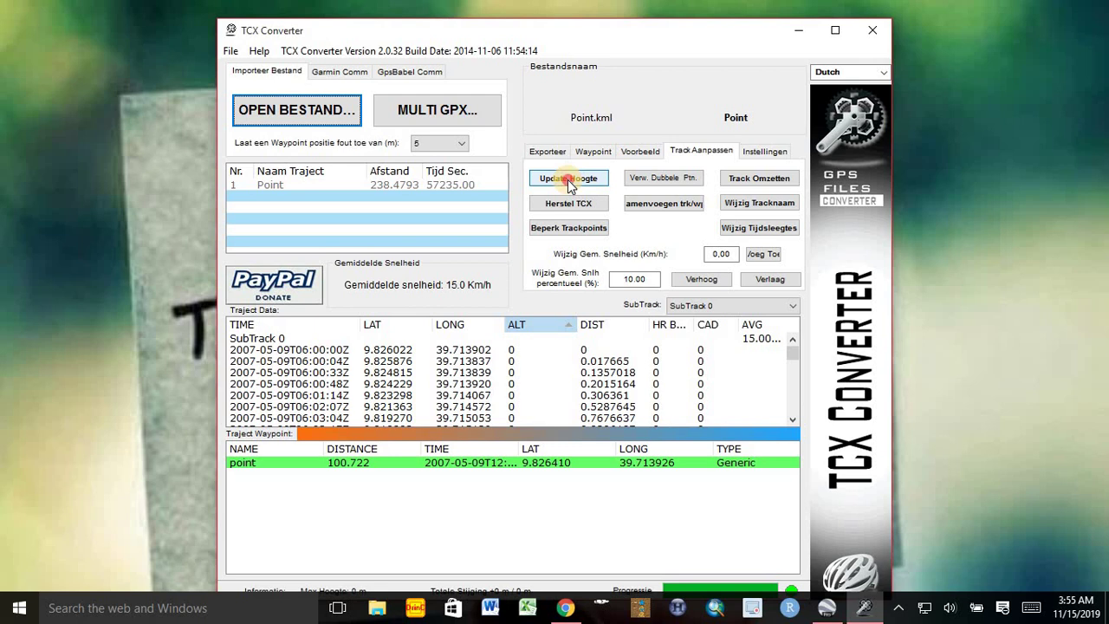
{"action": "left_click", "coordinate": [572, 180]}
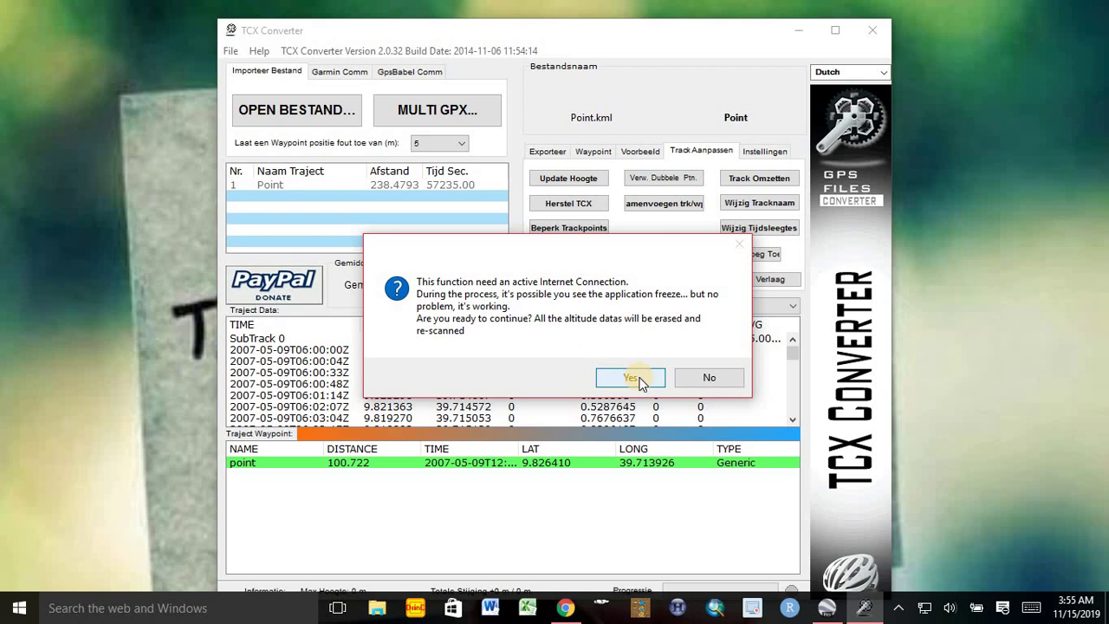
- Confirm the altitude re-scan and check the fetched ALT values, peaking at 3,292 m
{"action": "left_click", "coordinate": [639, 379]}
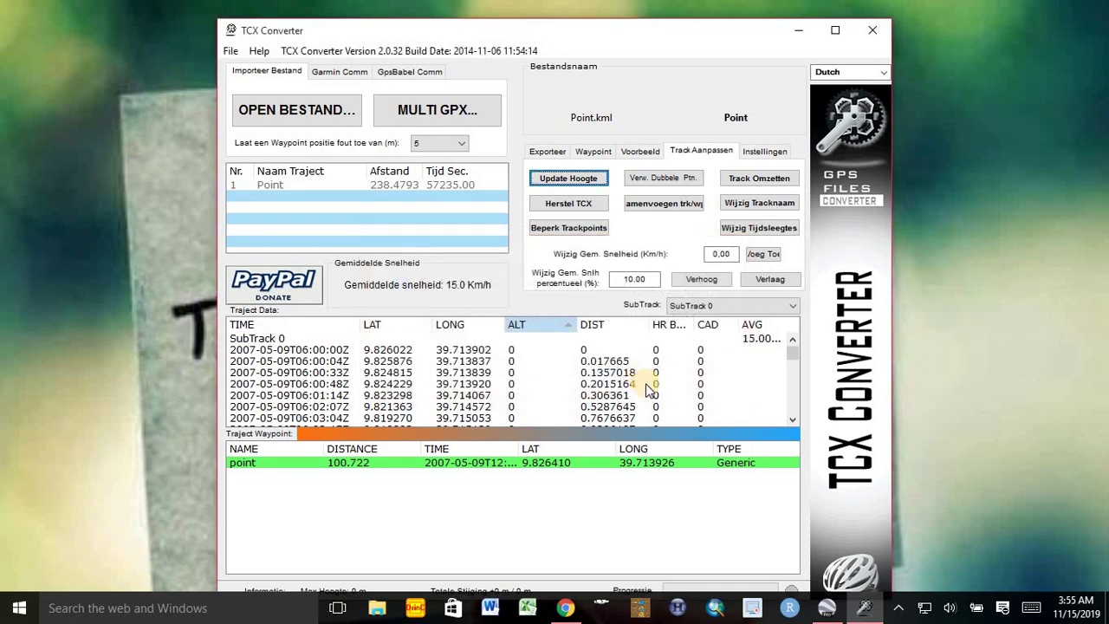
{"action": "left_click_drag", "start_coordinate": [592, 35], "coordinate": [583, 17]}
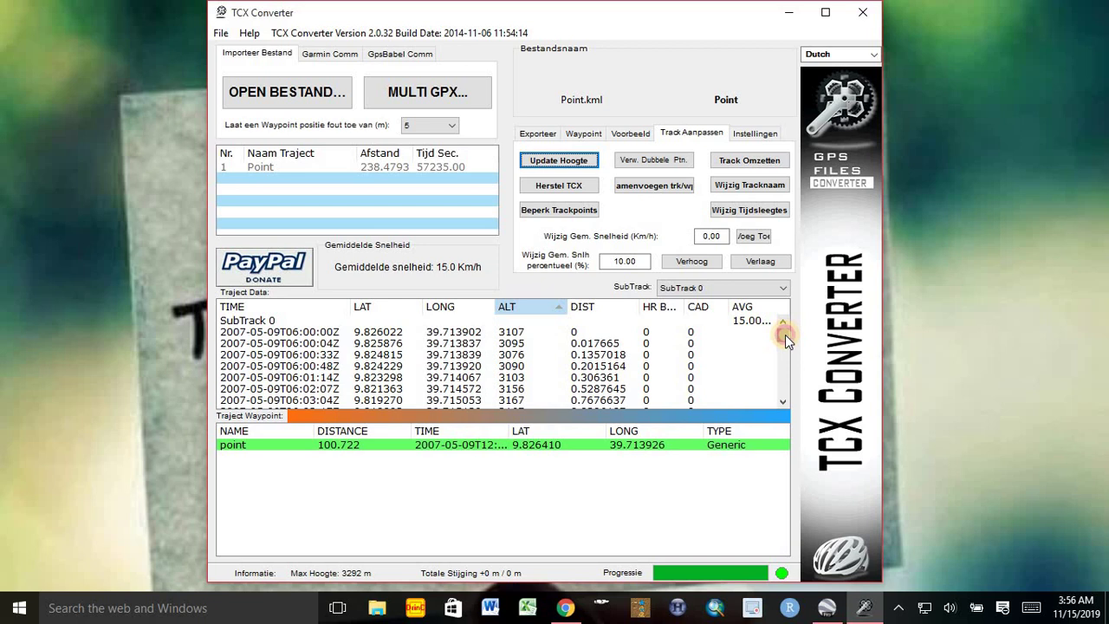
{"action": "mouse_move", "coordinate": [785, 334]}
{"action": "left_mouse_down"}
{"action": "mouse_move", "coordinate": [778, 401]}
{"action": "mouse_move", "coordinate": [776, 313]}
{"action": "left_mouse_up"}
- Save the track from the Exporteer tab as Point.csv with comma cell separators
{"action": "left_click", "coordinate": [539, 133]}
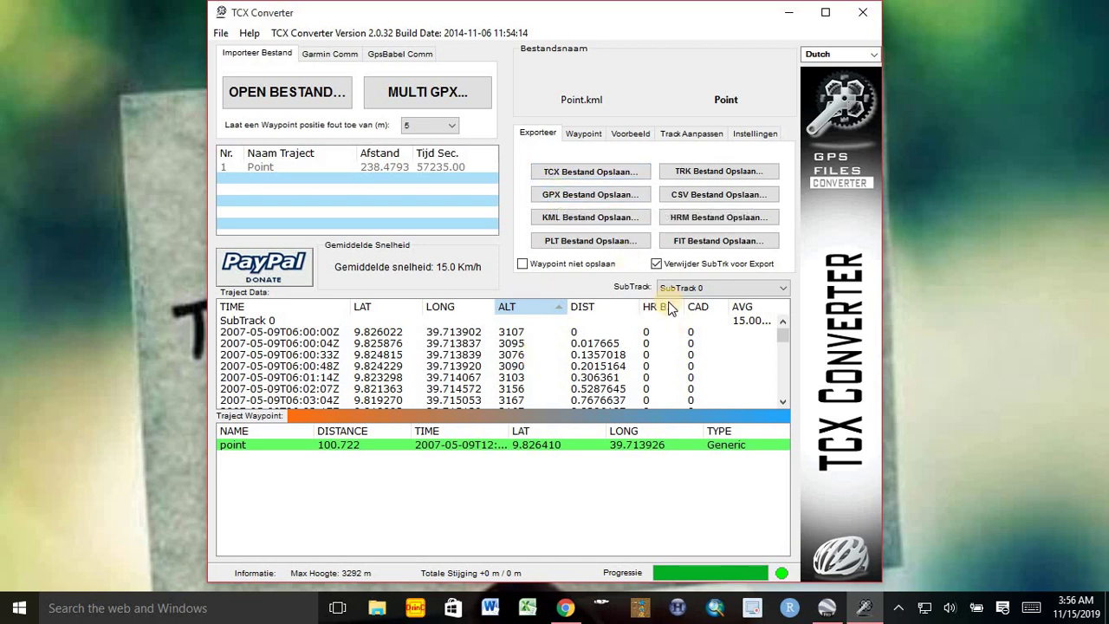
{"action": "left_click", "coordinate": [684, 195]}
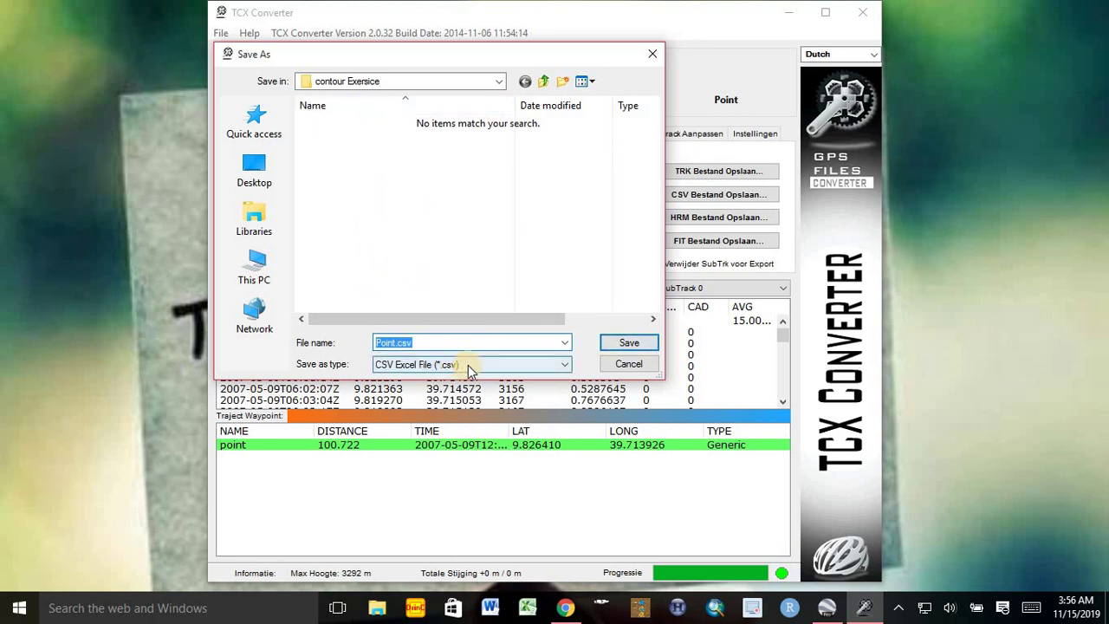
{"action": "left_click", "coordinate": [609, 344]}
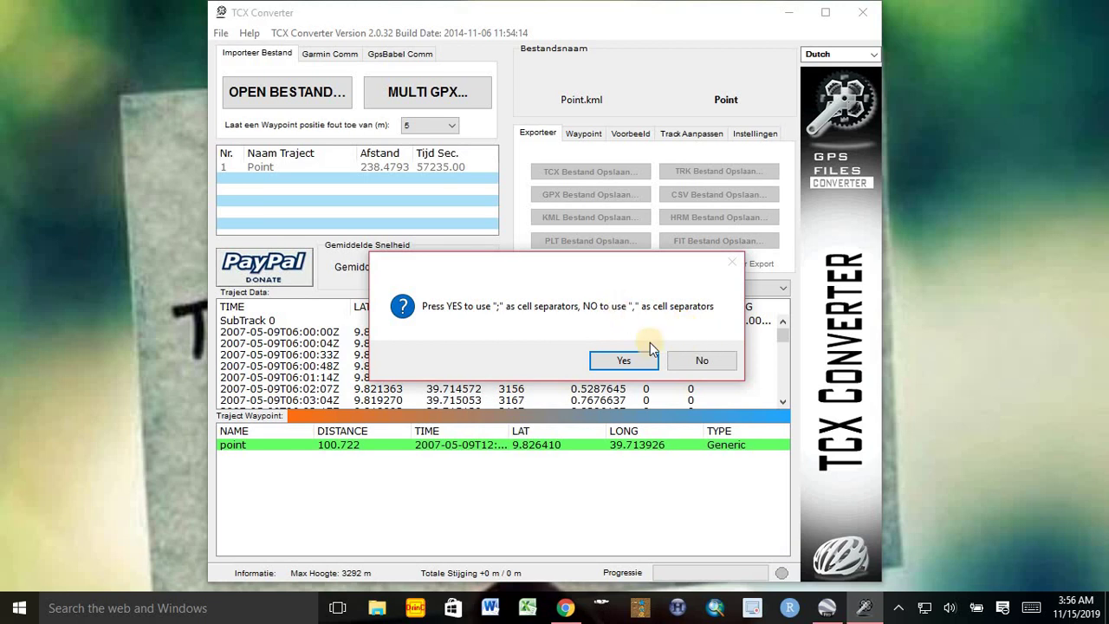
{"action": "left_click", "coordinate": [709, 362]}
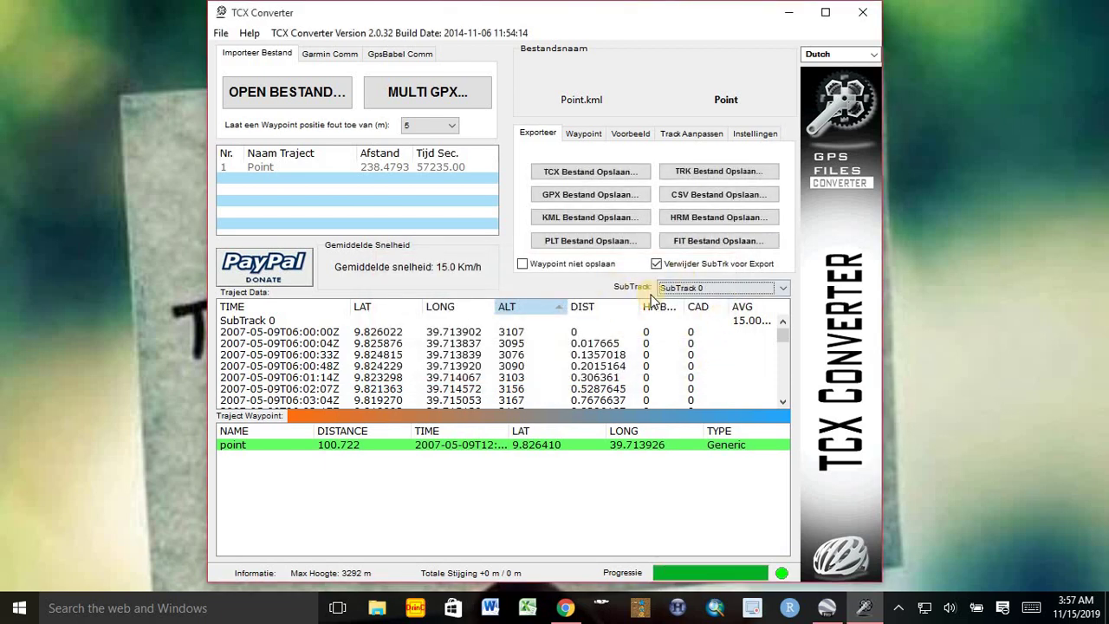
- Minimize TCX Converter and open Point.csv from Desktop > contour Exersice in Excel
{"action": "left_click", "coordinate": [795, 13]}
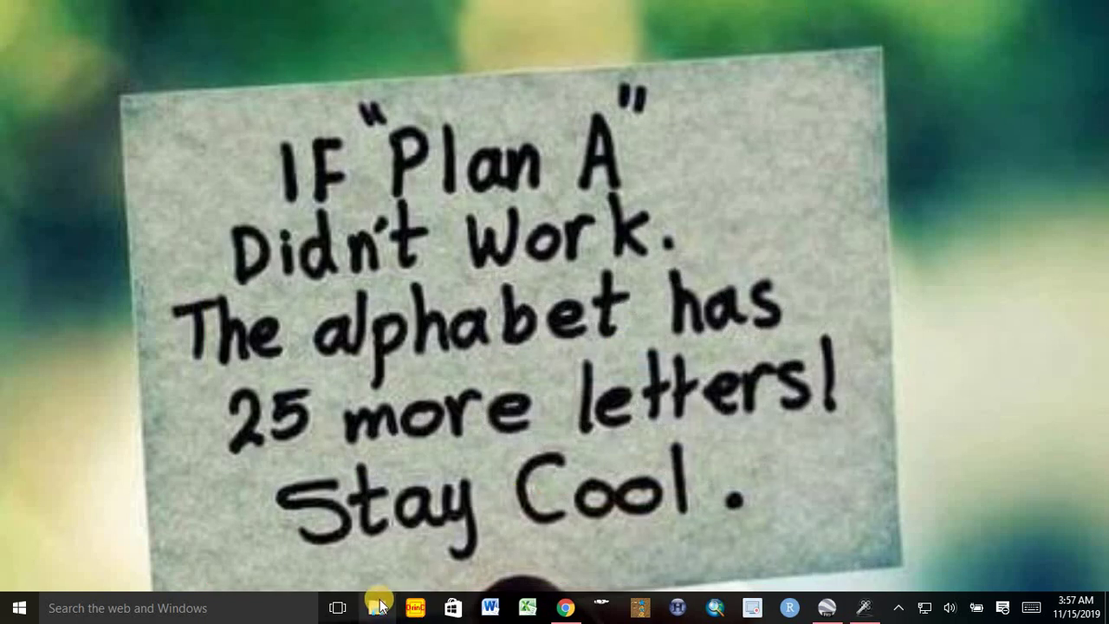
{"action": "left_click", "coordinate": [380, 605]}
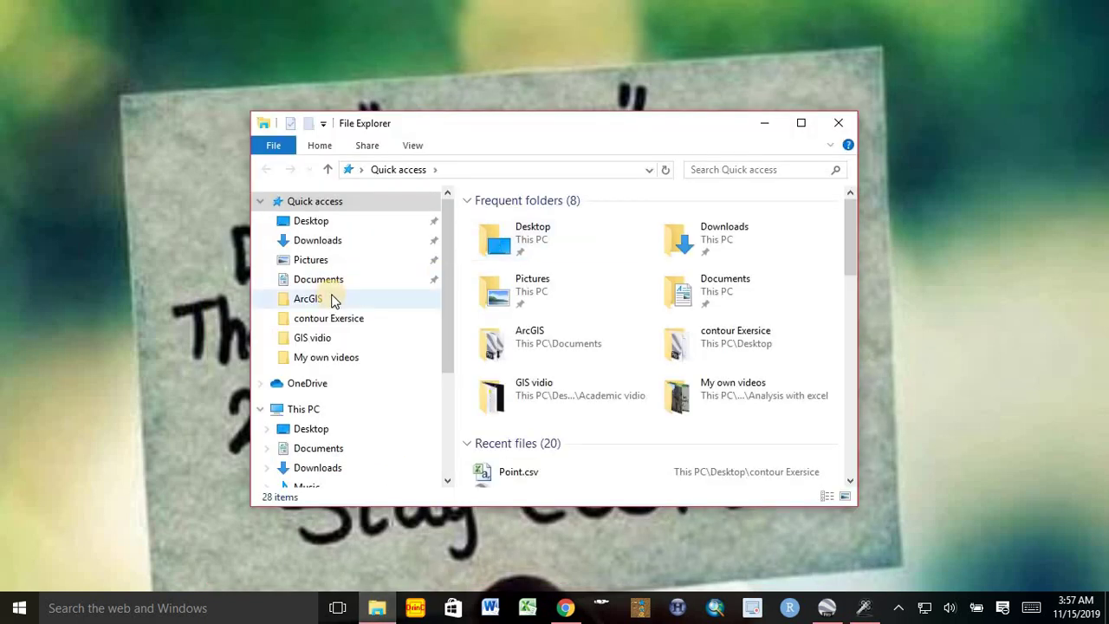
{"action": "left_click", "coordinate": [333, 222]}
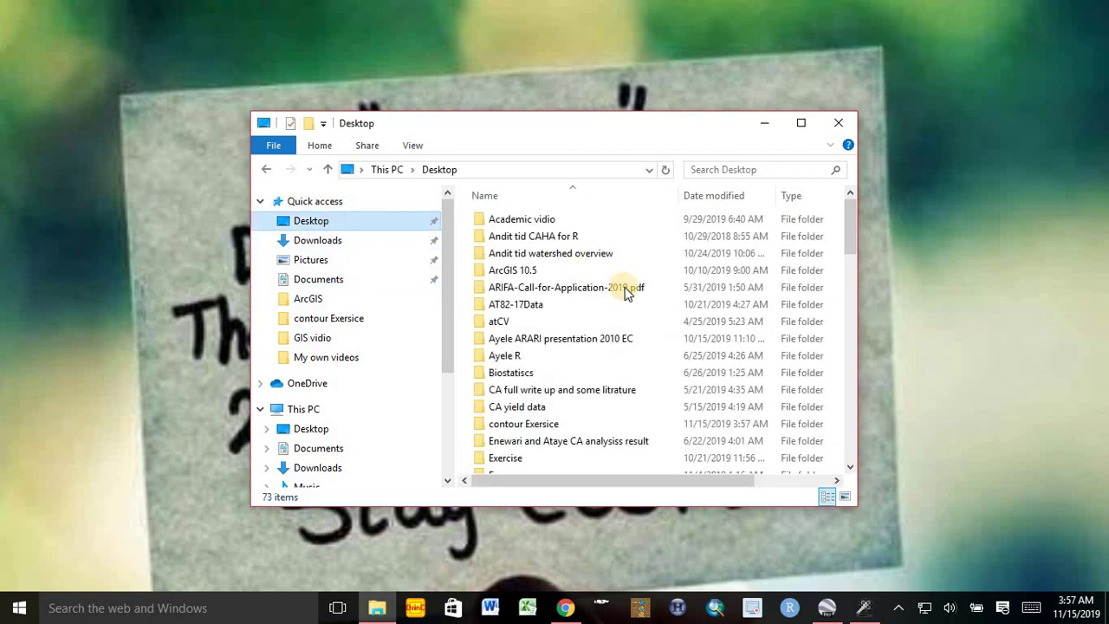
{"action": "left_click", "coordinate": [627, 291]}
{"action": "key", "text": "c"}
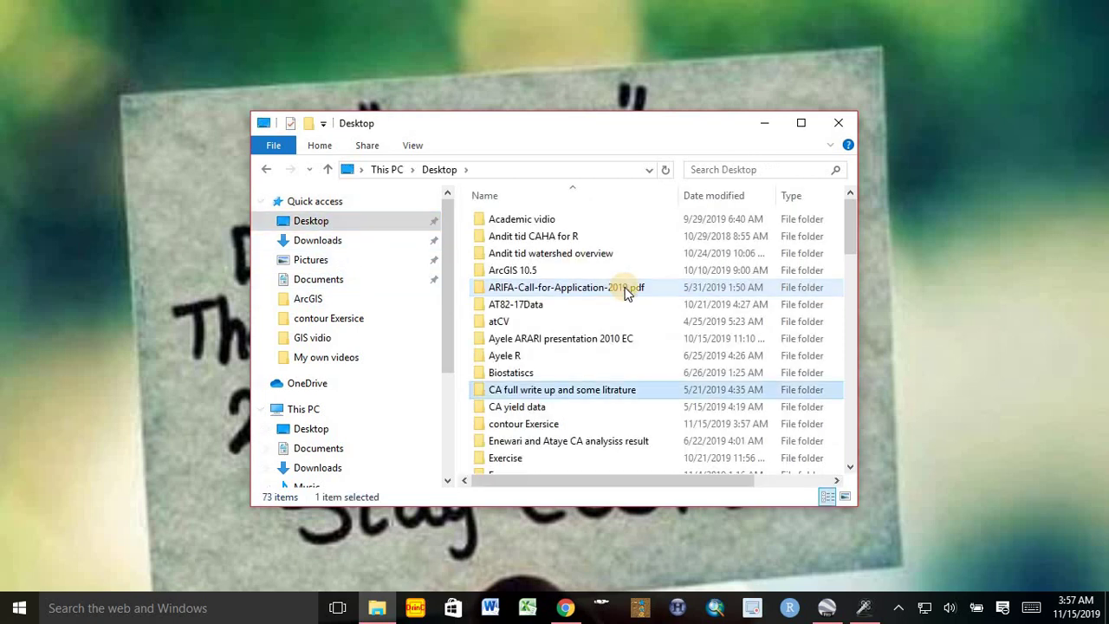
{"action": "key", "text": "c"}
{"action": "key", "text": "c"}
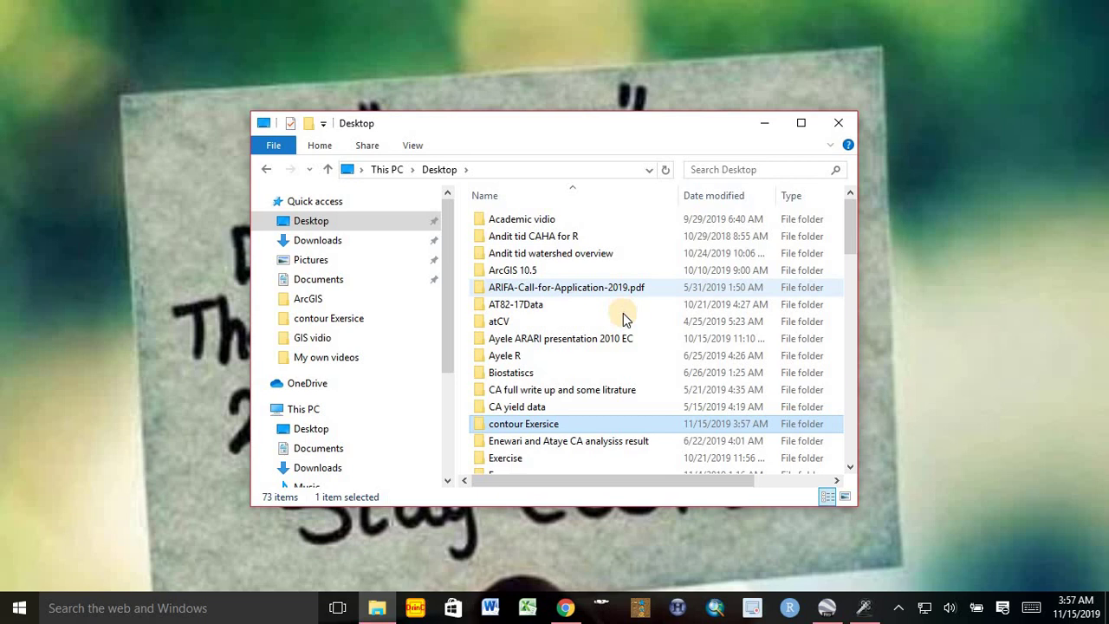
{"action": "double_click", "coordinate": [512, 424]}
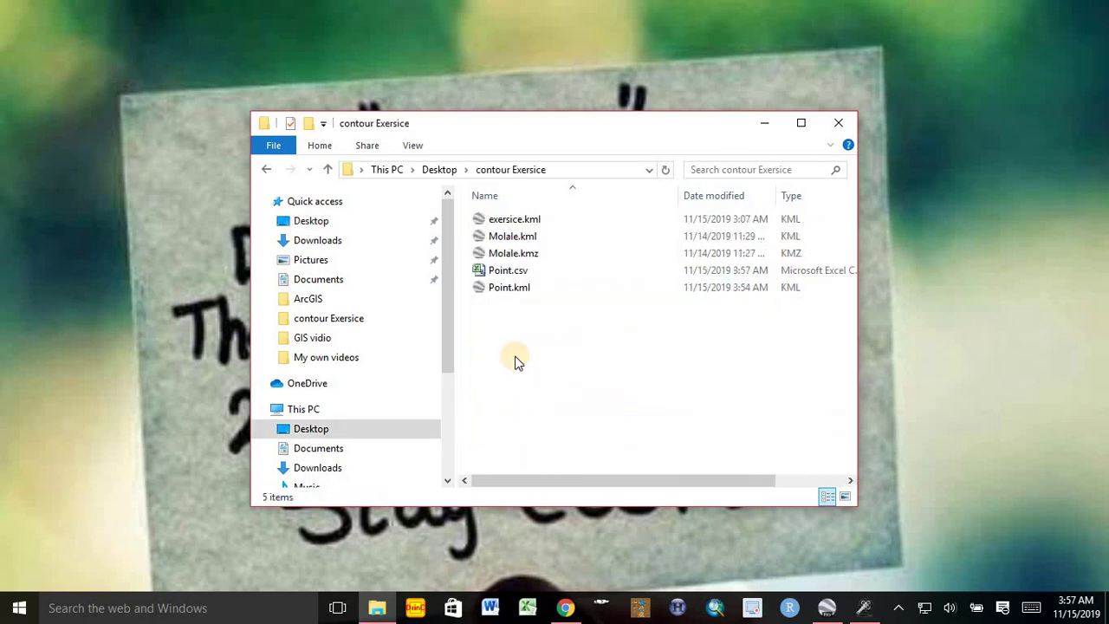
- Open Point.csv in Excel and dismiss the Office activation notice
{"action": "double_click", "coordinate": [503, 271]}
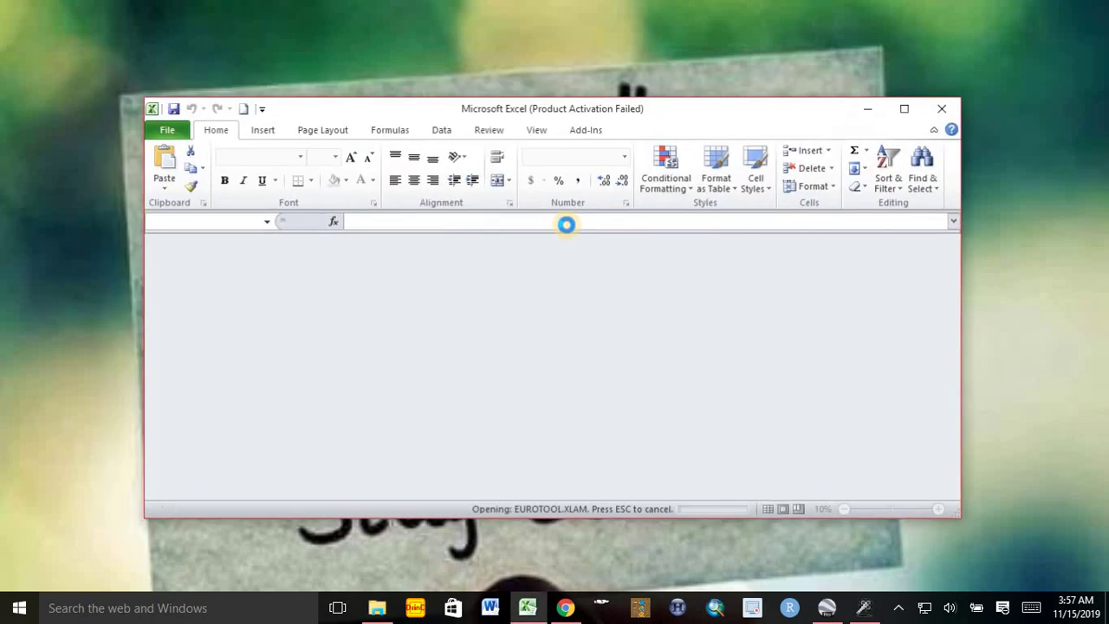
{"action": "left_click", "coordinate": [904, 110]}
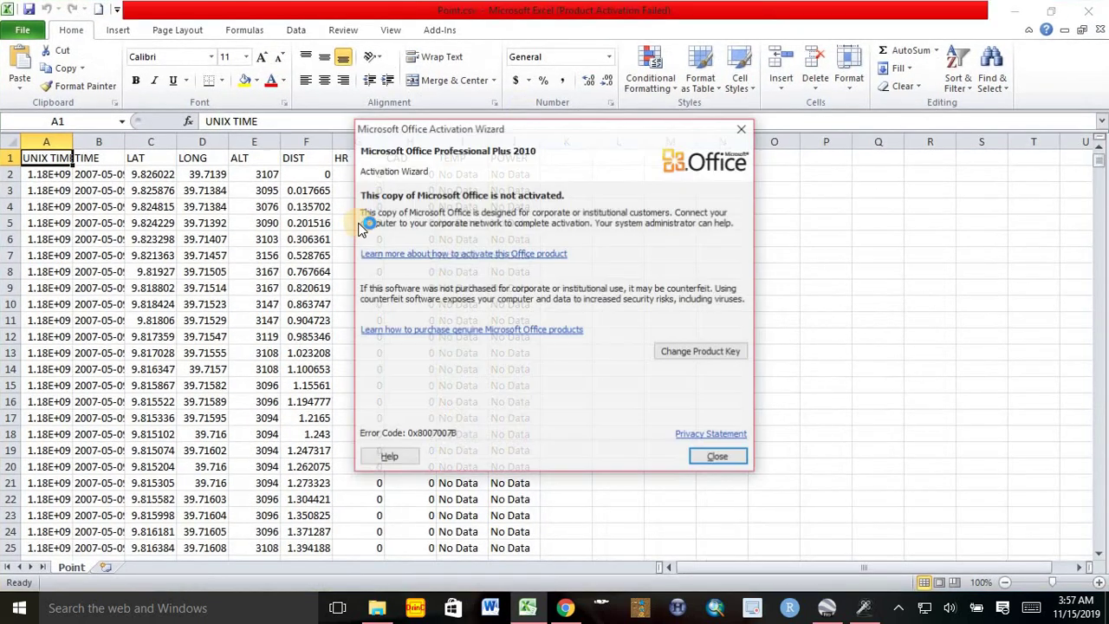
{"action": "left_click", "coordinate": [743, 128]}
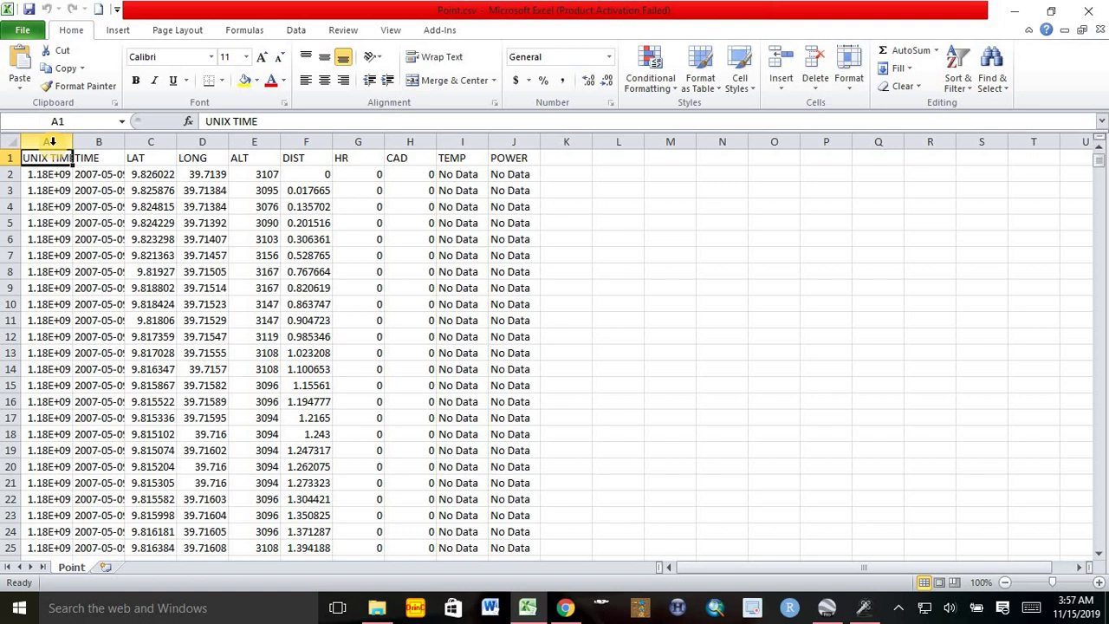
- Delete the UNIX TIME and TIME columns and the DIST through POWER columns
{"action": "left_click_drag", "start_coordinate": [52, 142], "coordinate": [91, 142]}
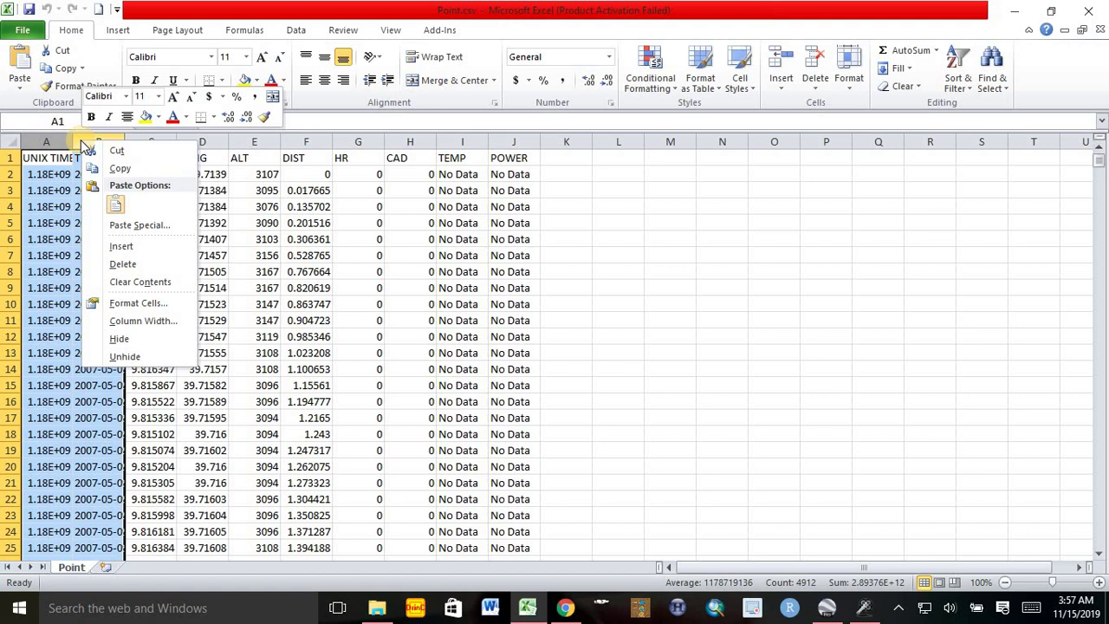
{"action": "left_click", "coordinate": [102, 265]}
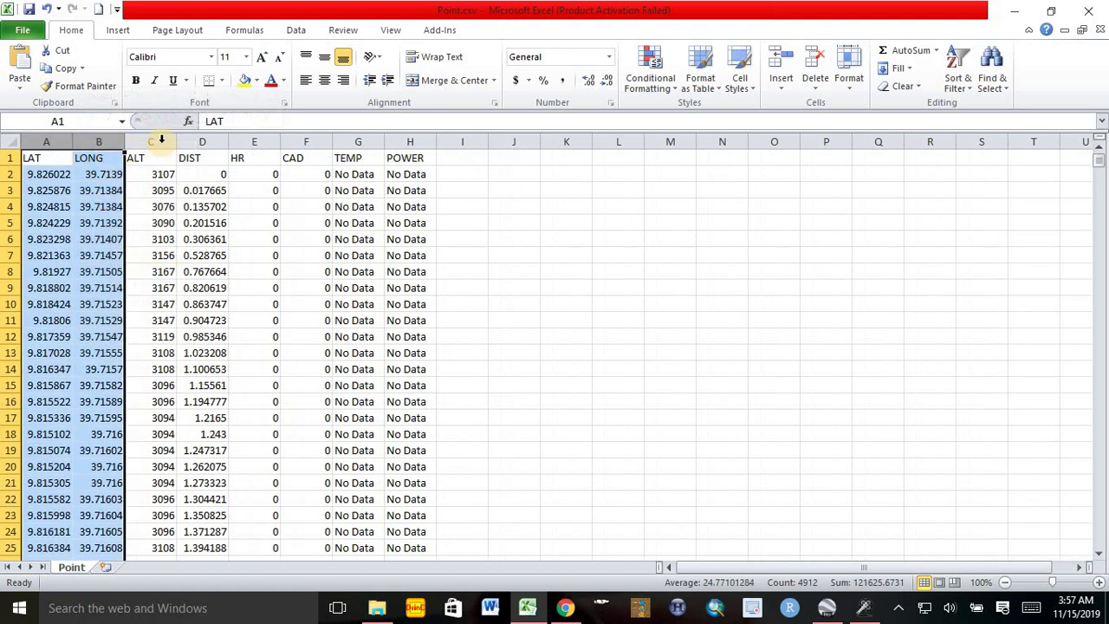
{"action": "left_click_drag", "start_coordinate": [202, 141], "coordinate": [410, 200]}
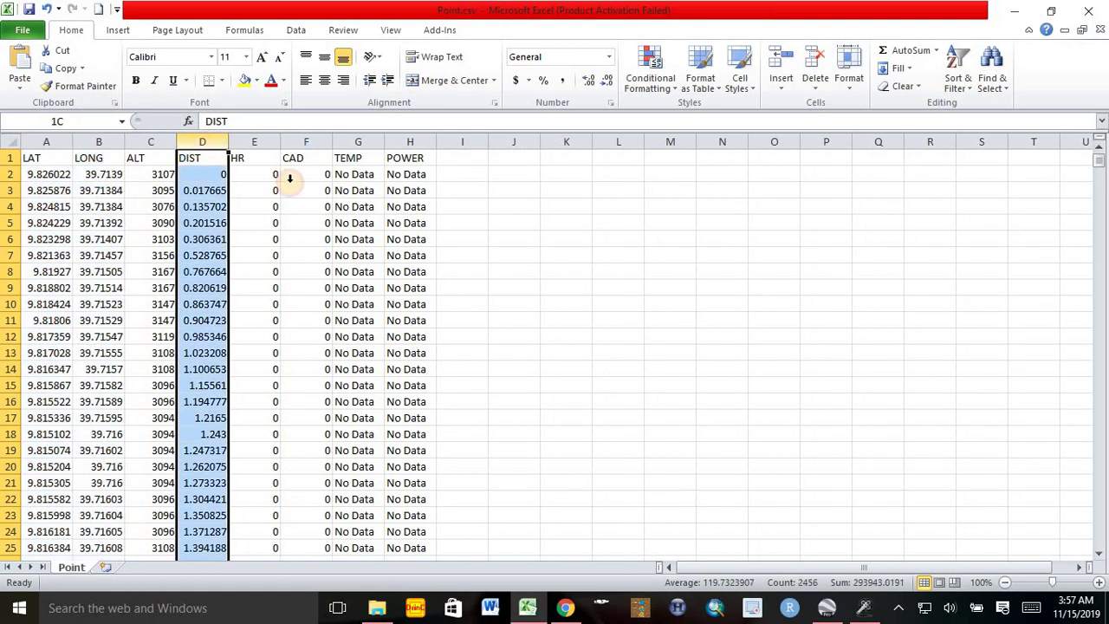
{"action": "right_click", "coordinate": [410, 199]}
{"action": "left_click", "coordinate": [438, 317]}
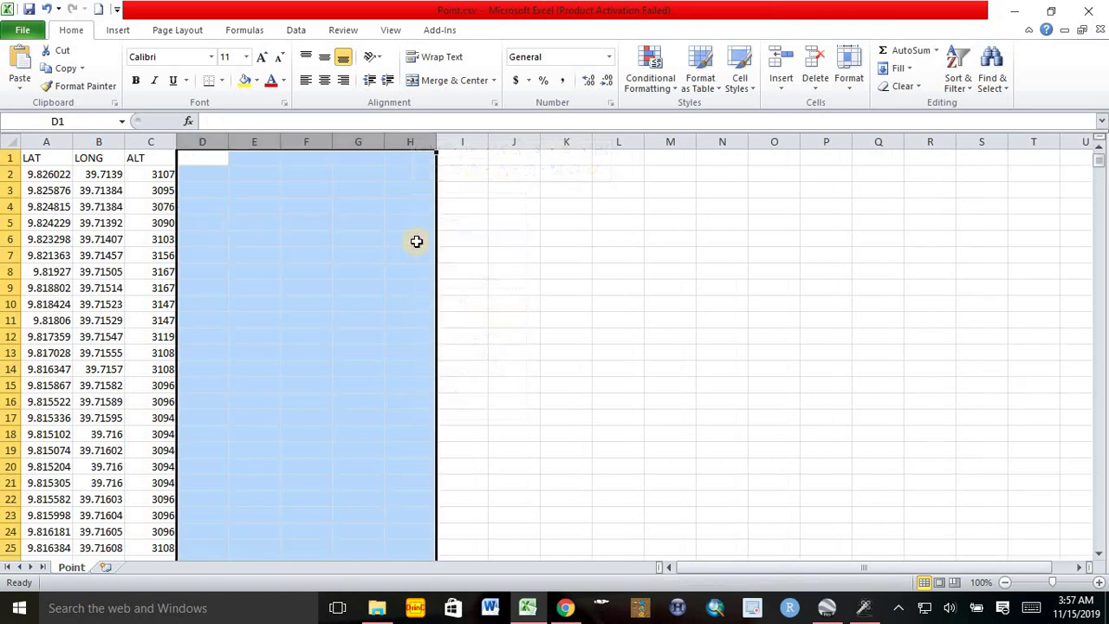
{"action": "left_click", "coordinate": [416, 241]}
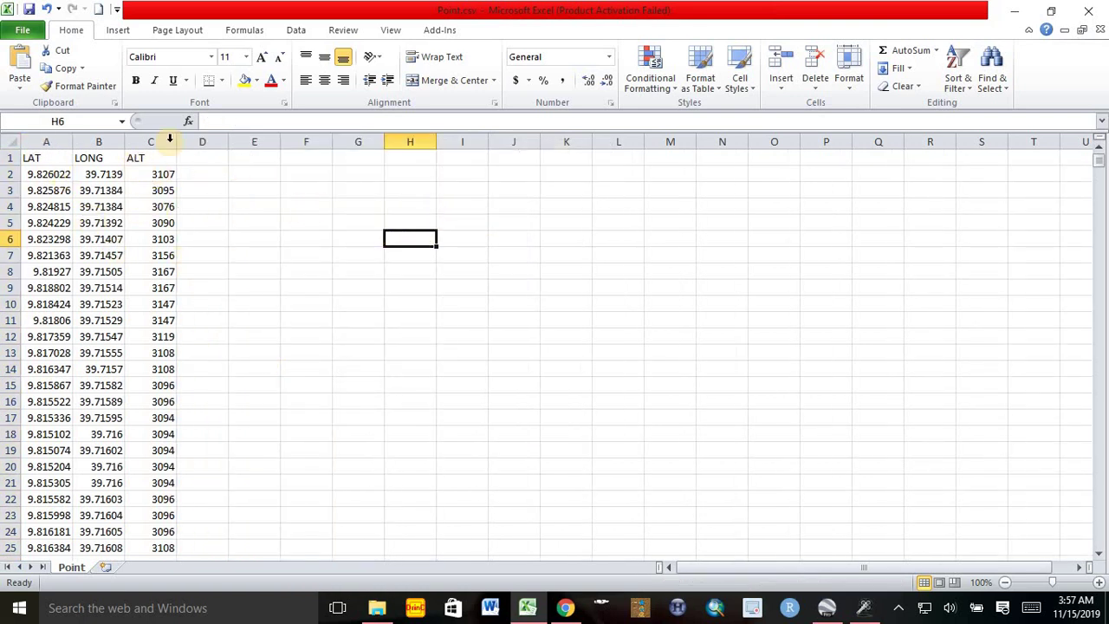
- Save the trimmed table as the Excel workbook Point.xlsx instead of CSV, then close Excel
{"action": "left_click", "coordinate": [29, 9]}
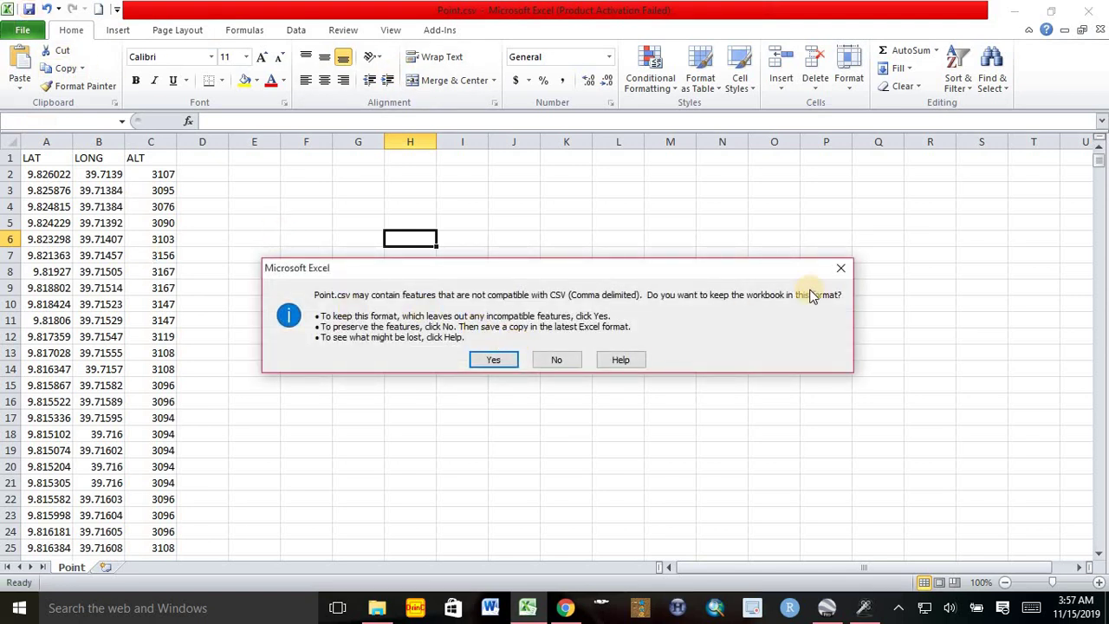
{"action": "left_click", "coordinate": [841, 268]}
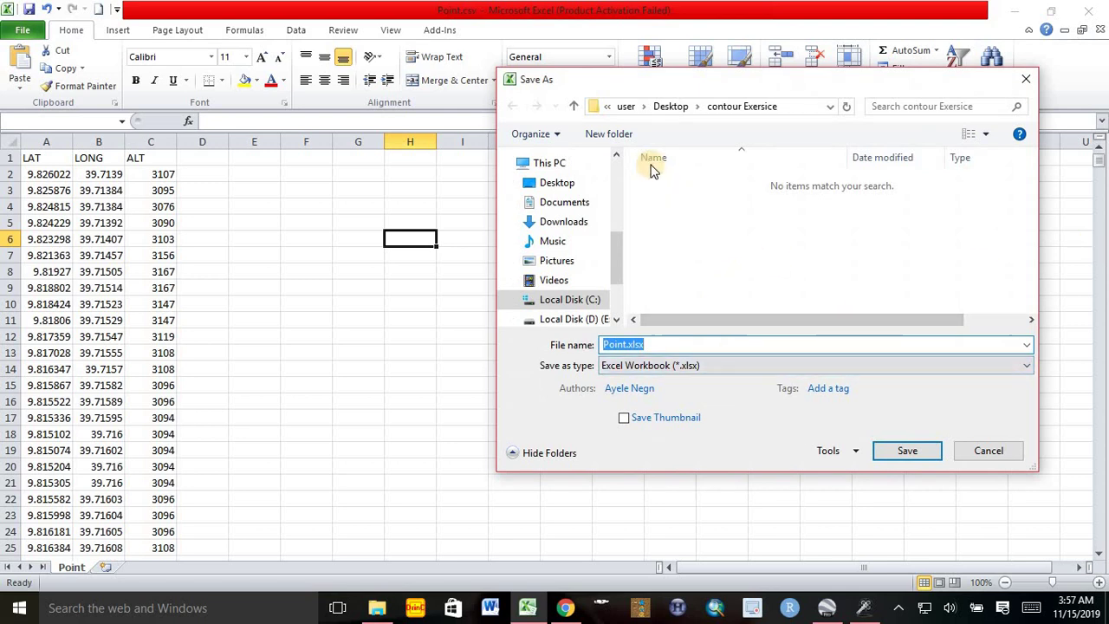
{"action": "left_click", "coordinate": [904, 452]}
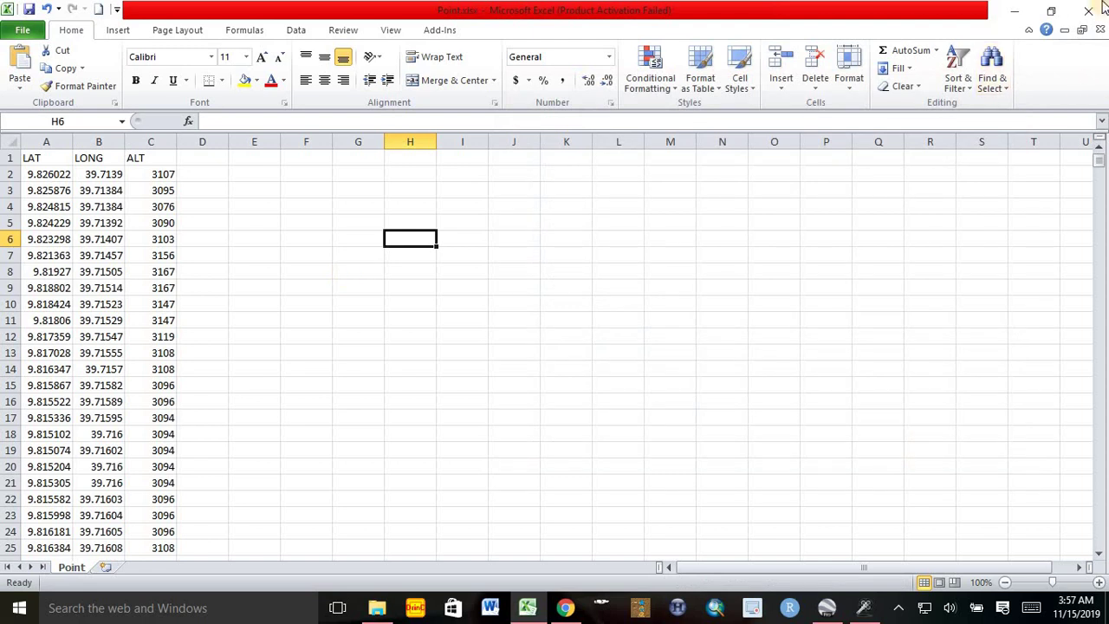
{"action": "left_click", "coordinate": [1100, 8]}
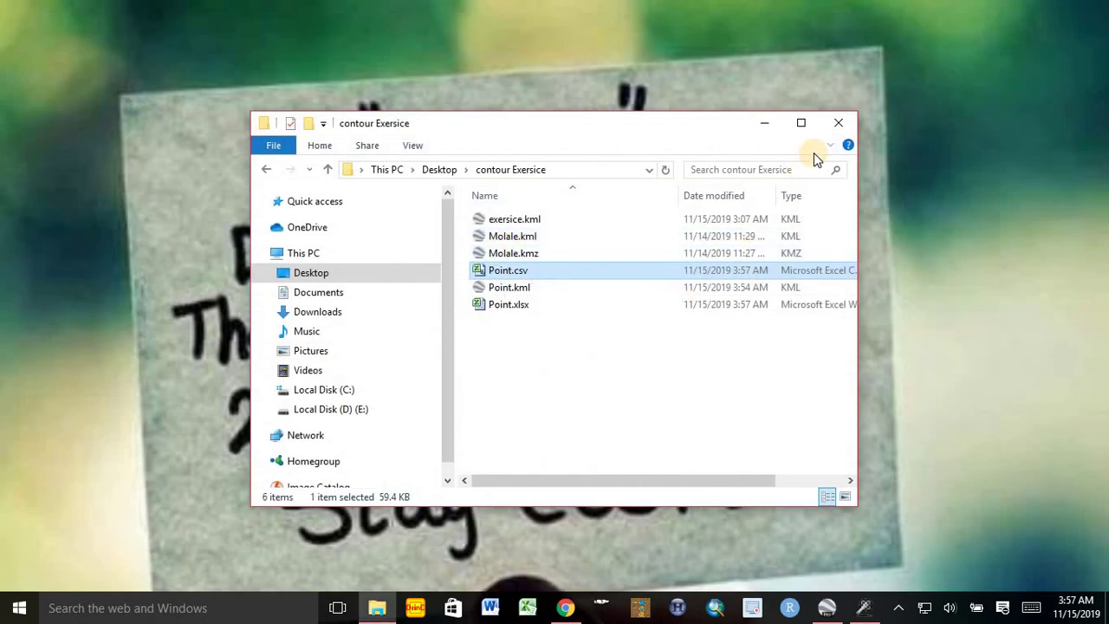
- Close the contour Exersice folder window and launch ArcMap to a blank untitled map
{"action": "left_click", "coordinate": [838, 122]}
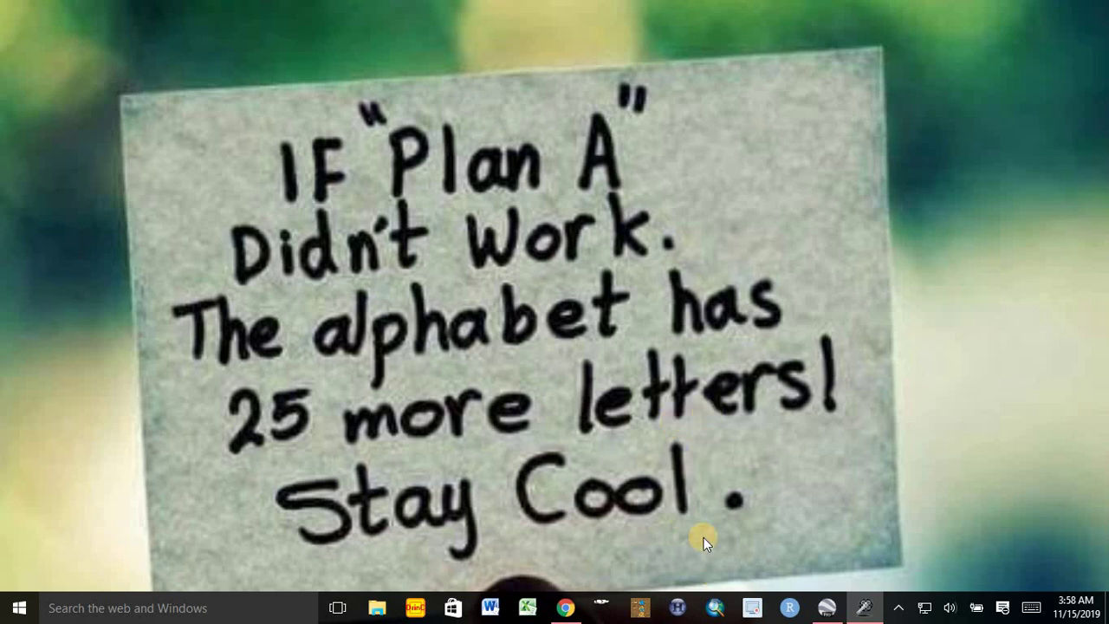
{"action": "left_click", "coordinate": [715, 608]}
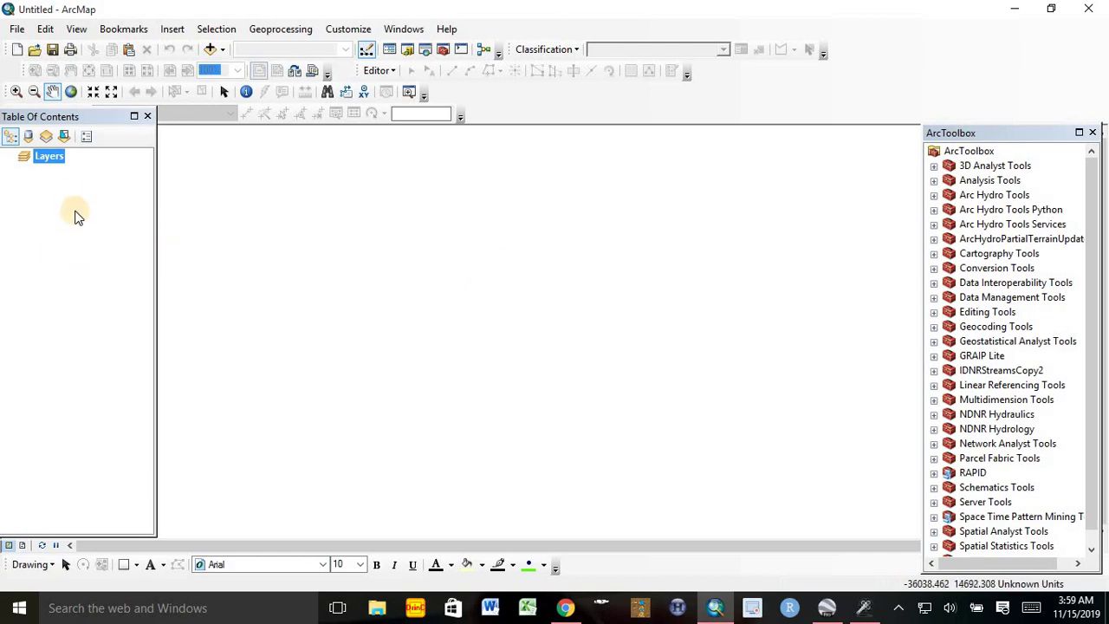
- Start Add XY Data and browse to the contour Exersice folder on the Desktop
{"action": "left_click", "coordinate": [16, 30]}
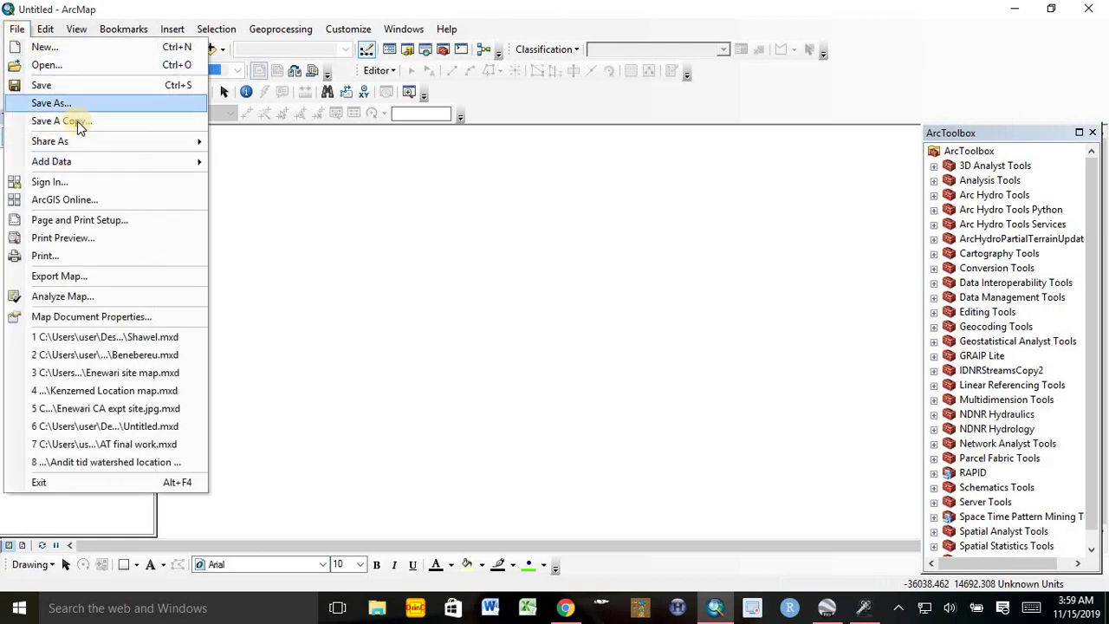
{"action": "mouse_move", "coordinate": [51, 161]}
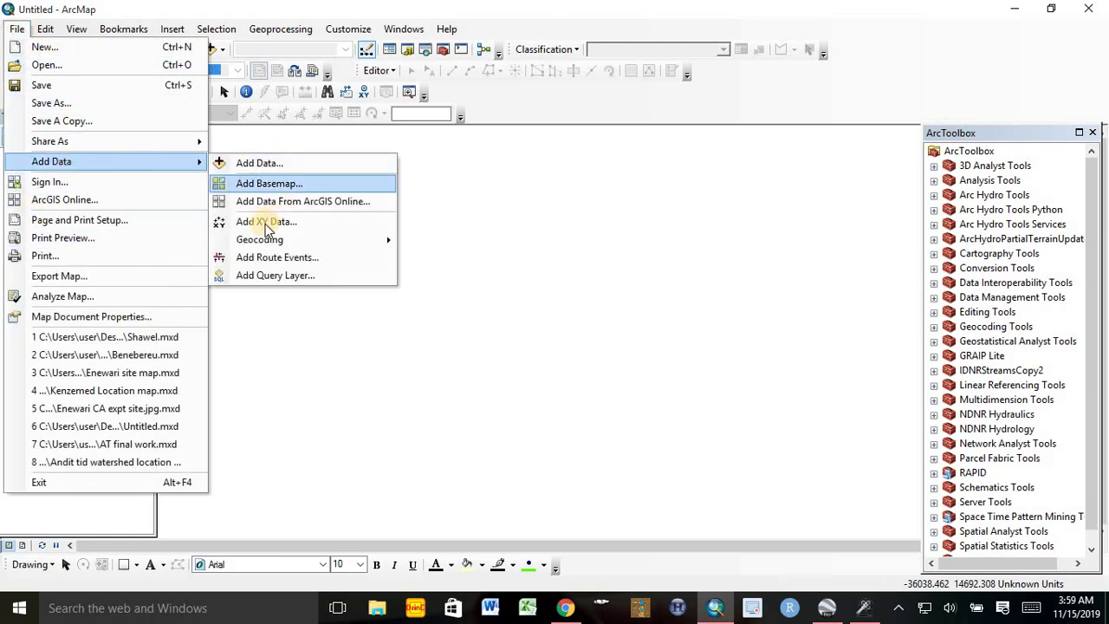
{"action": "left_click", "coordinate": [265, 220]}
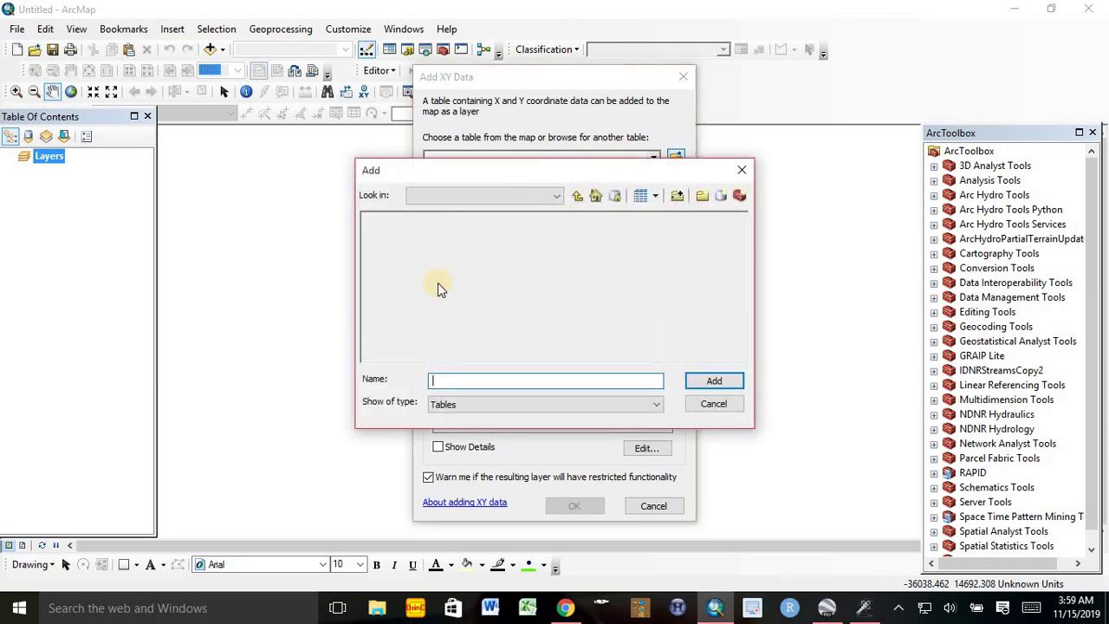
{"action": "left_click", "coordinate": [577, 197]}
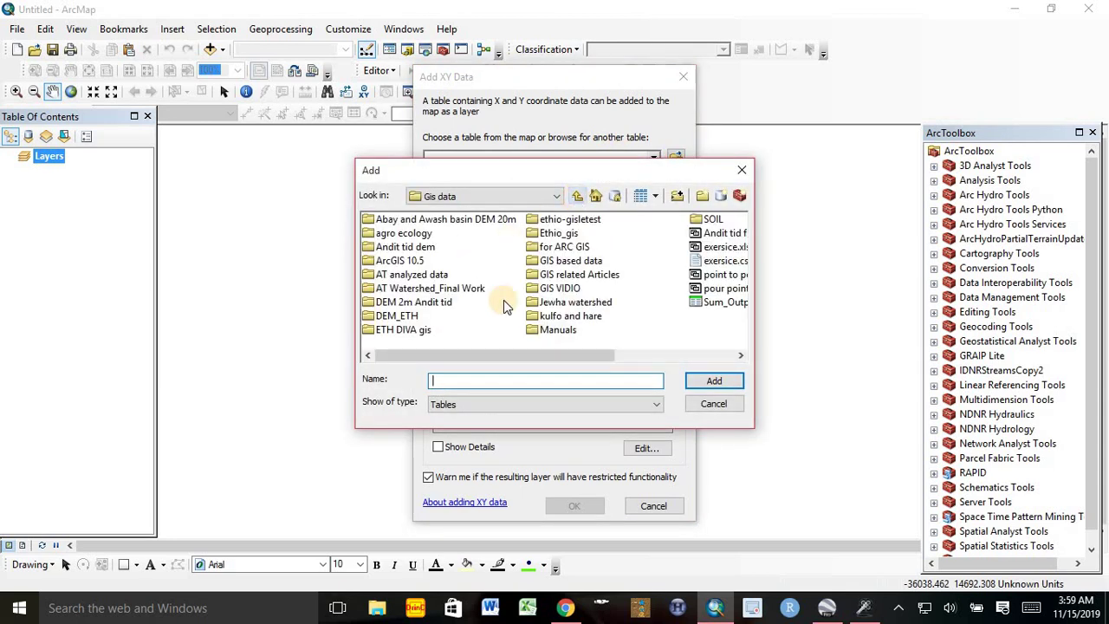
{"action": "left_click", "coordinate": [577, 196]}
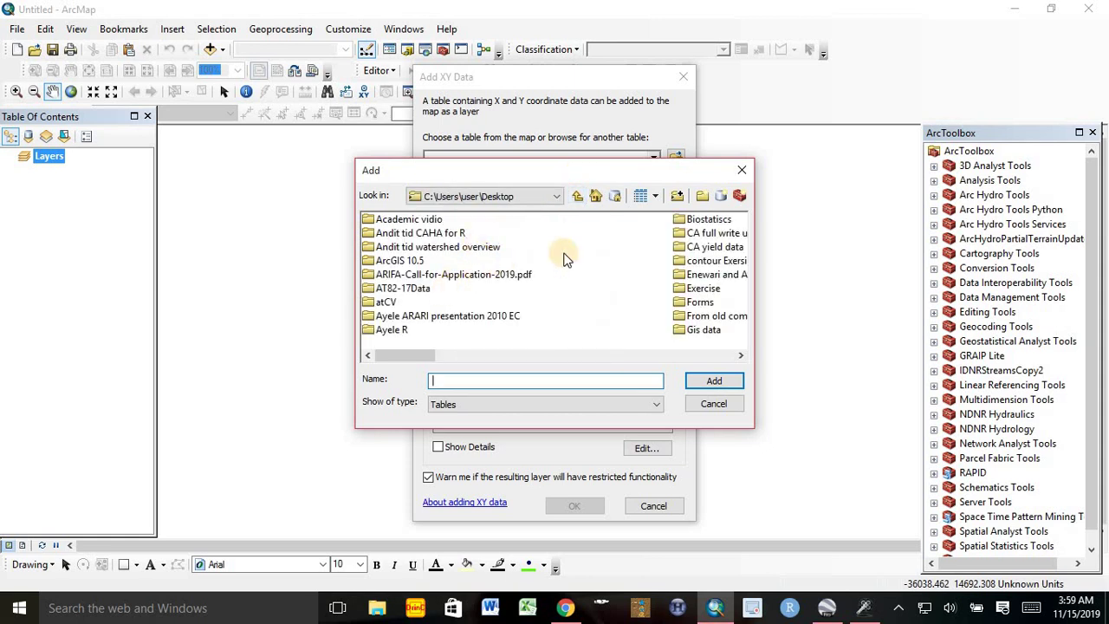
{"action": "left_click", "coordinate": [700, 302]}
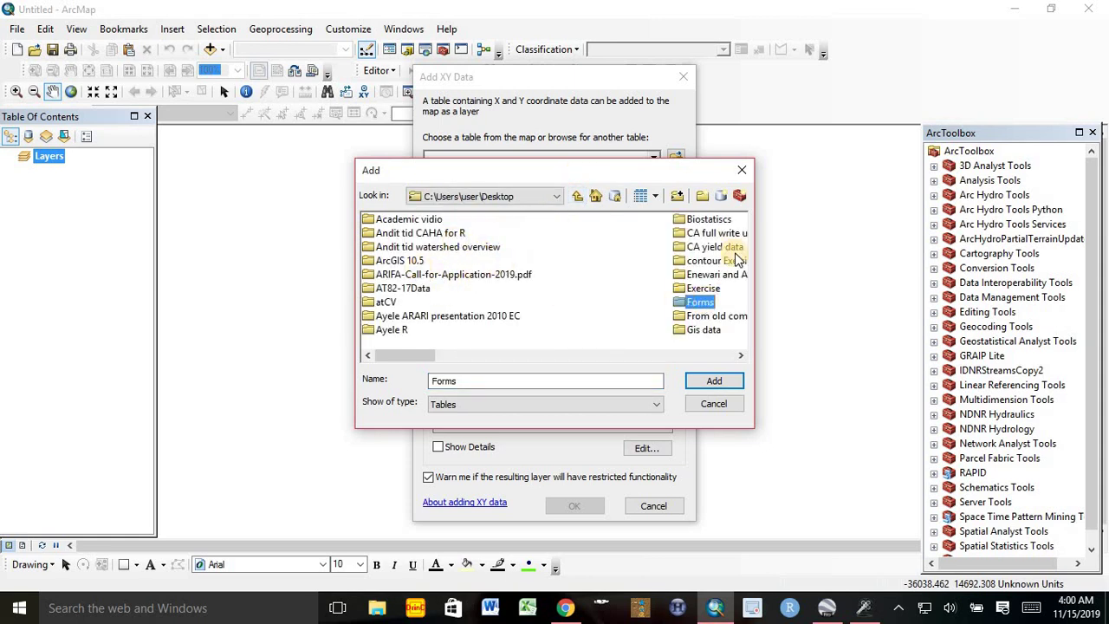
{"action": "double_click", "coordinate": [708, 260]}
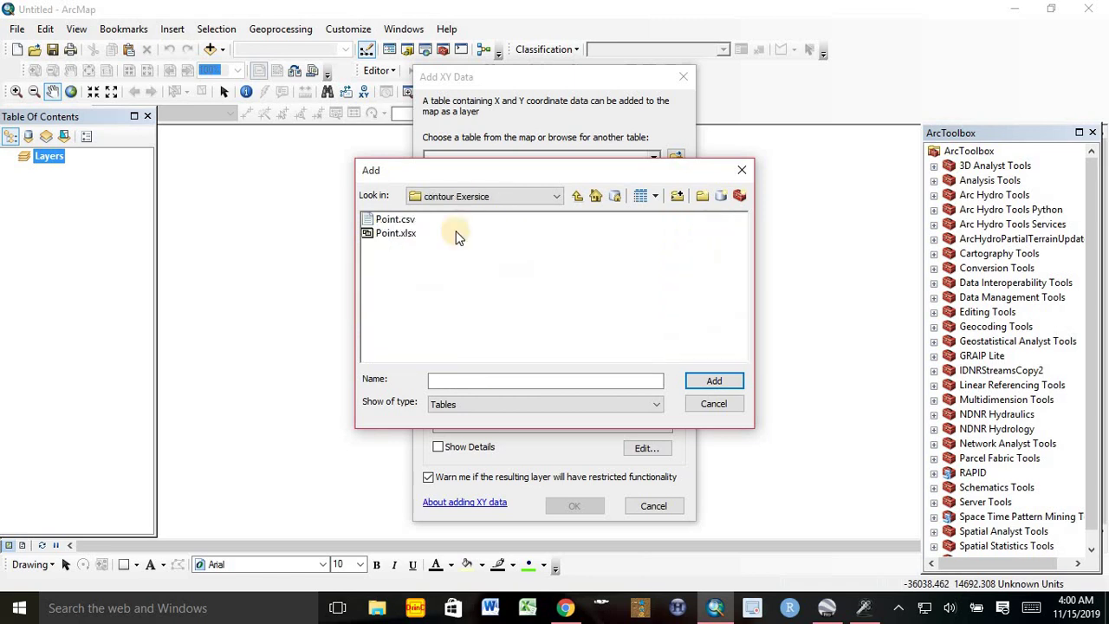
- Use the Point$ sheet of Point.xlsx as the input table, with ALT as Z
{"action": "left_click", "coordinate": [400, 235]}
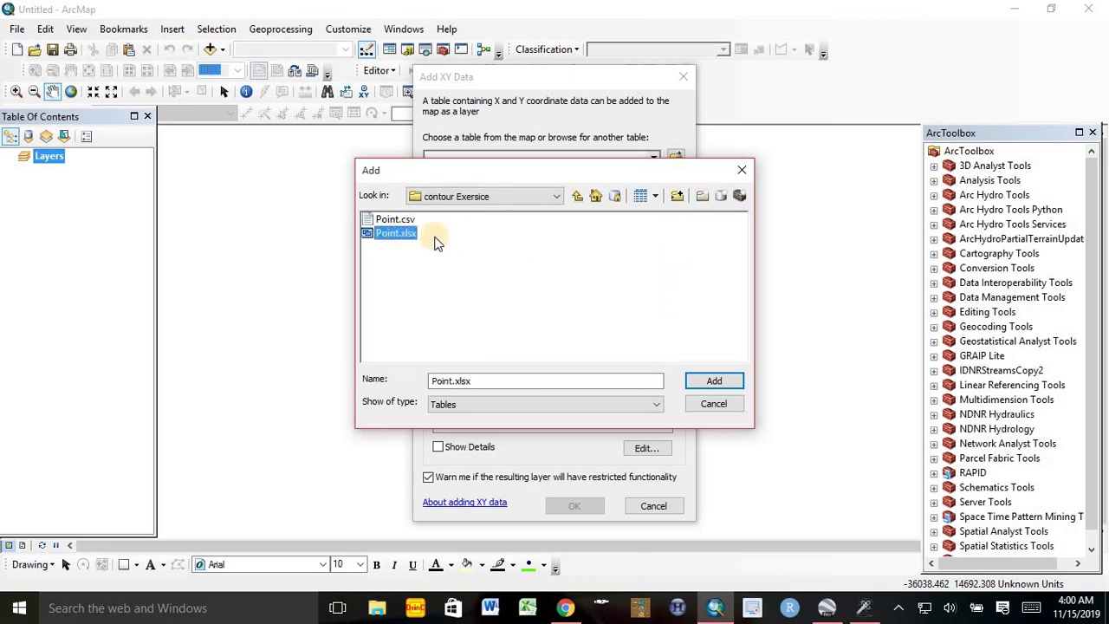
{"action": "left_click", "coordinate": [715, 381]}
{"action": "left_click", "coordinate": [388, 221]}
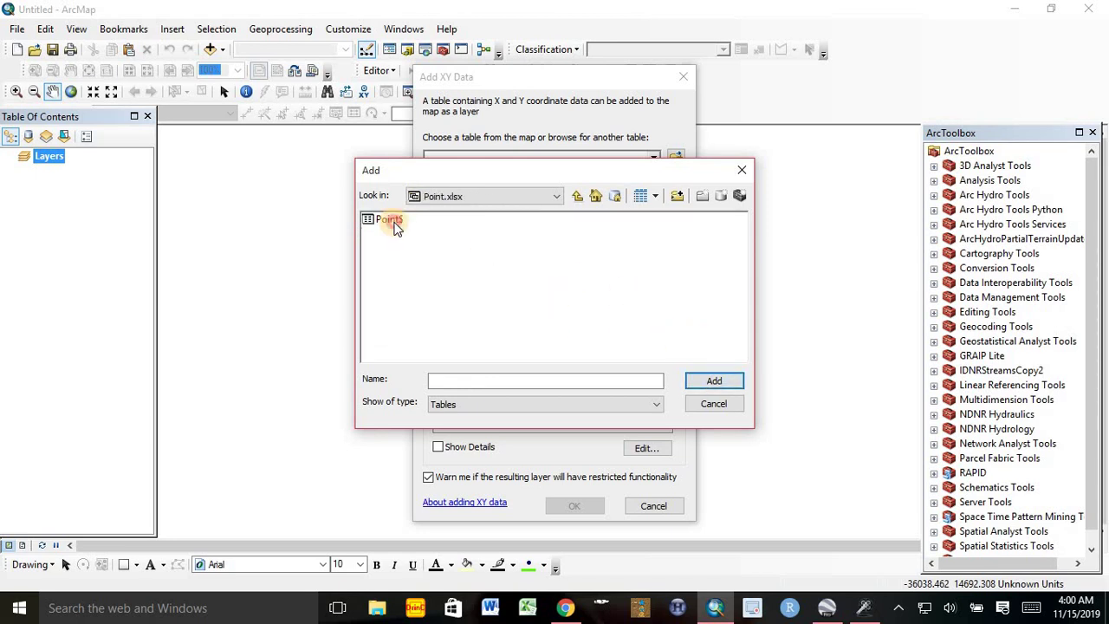
{"action": "left_click", "coordinate": [711, 381]}
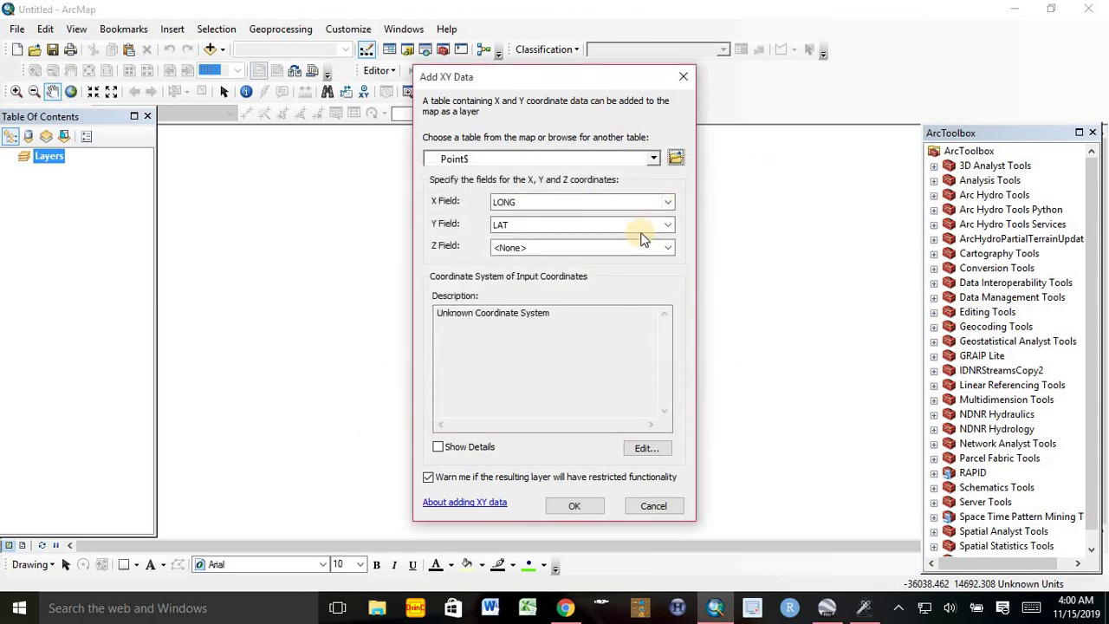
{"action": "left_click", "coordinate": [667, 247]}
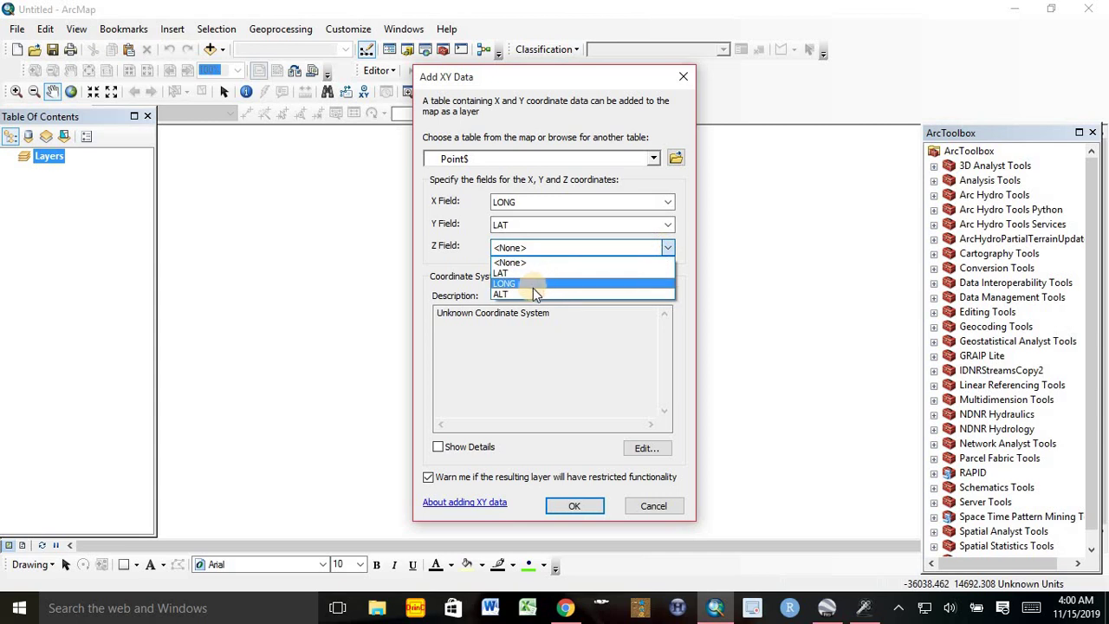
{"action": "left_click", "coordinate": [519, 292]}
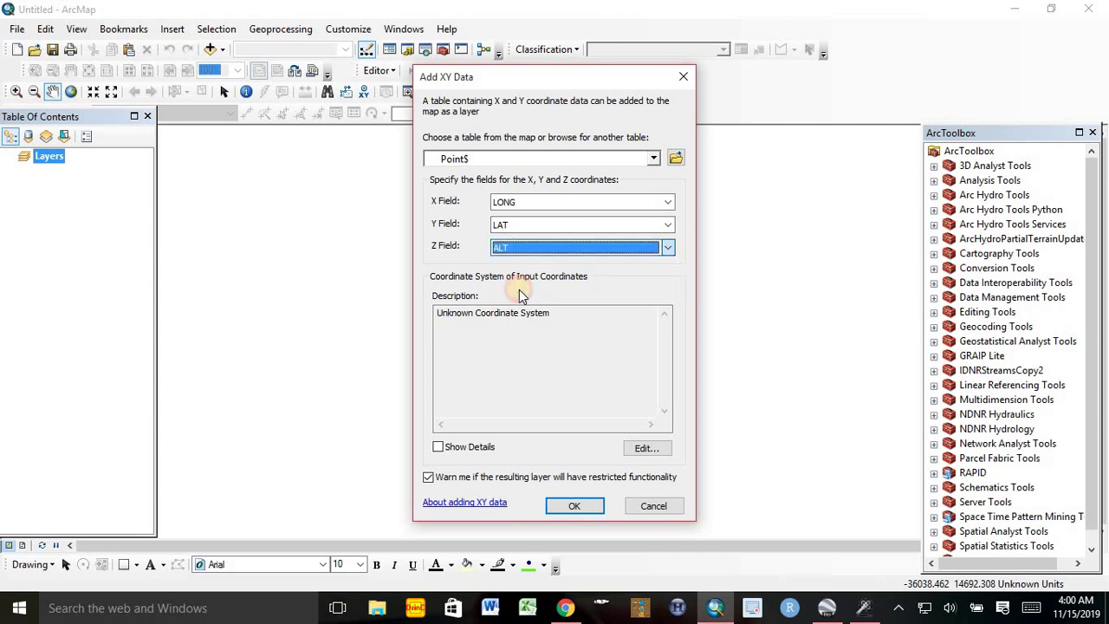
- Browse the input coordinate systems to Projected > UTM > WGS 1984
{"action": "left_click", "coordinate": [643, 451]}
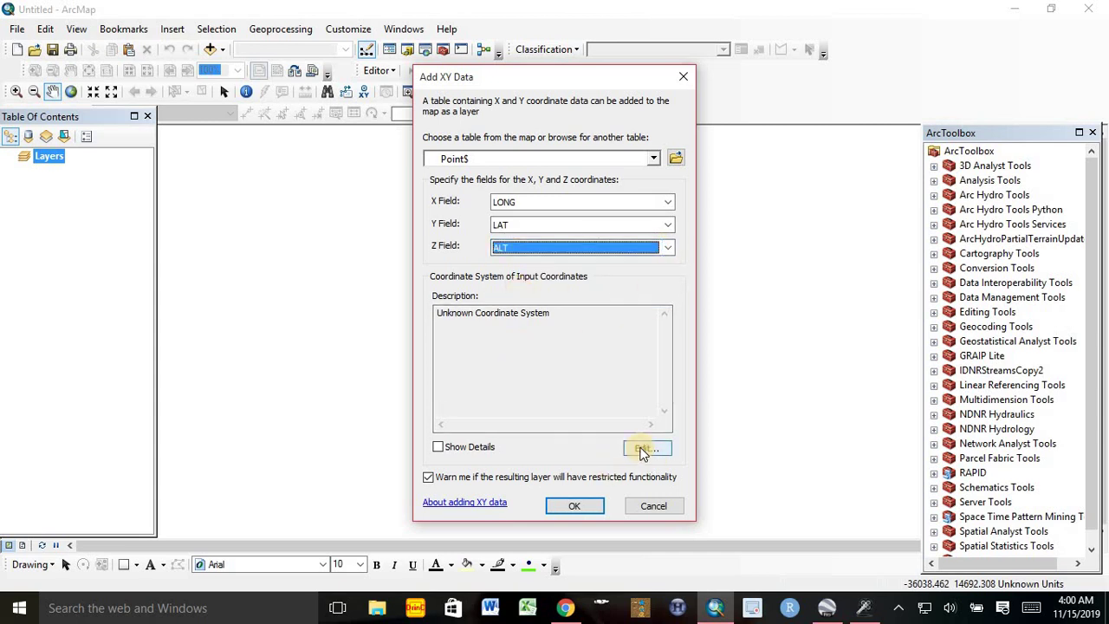
{"action": "left_click", "coordinate": [643, 451]}
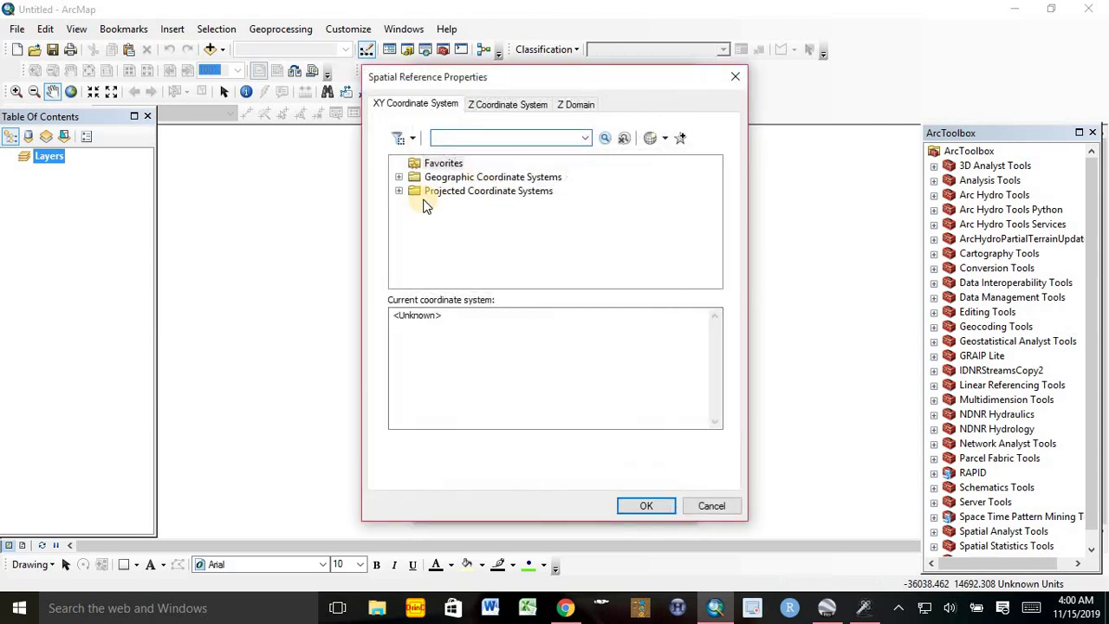
{"action": "left_click", "coordinate": [398, 190]}
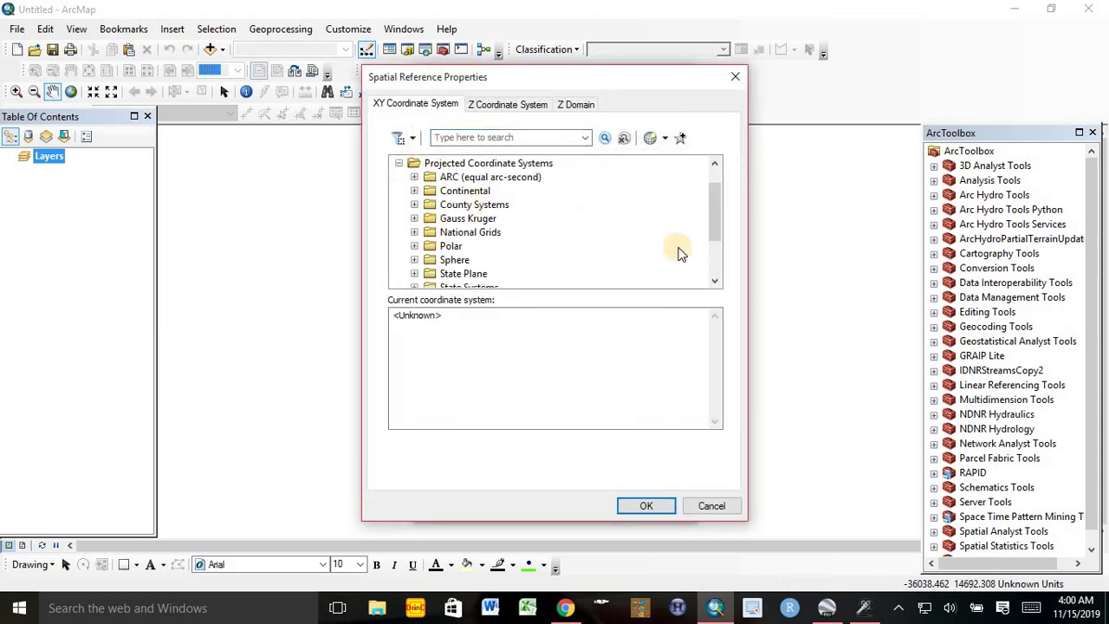
{"action": "left_click_drag", "start_coordinate": [720, 211], "coordinate": [709, 296]}
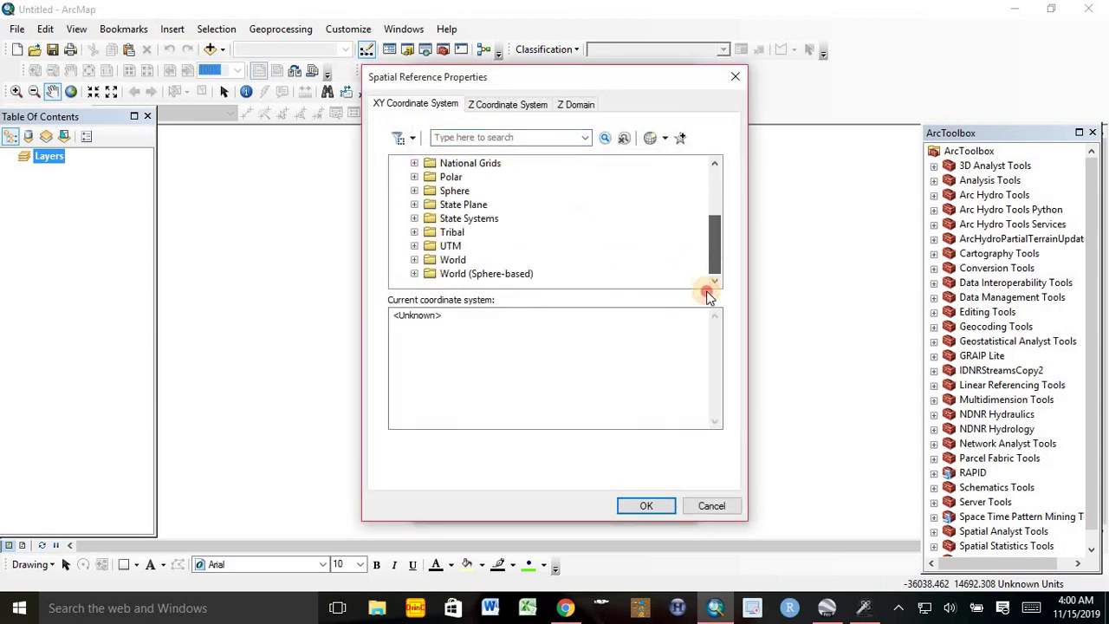
{"action": "left_click", "coordinate": [415, 245]}
{"action": "left_click_drag", "start_coordinate": [712, 232], "coordinate": [713, 278]}
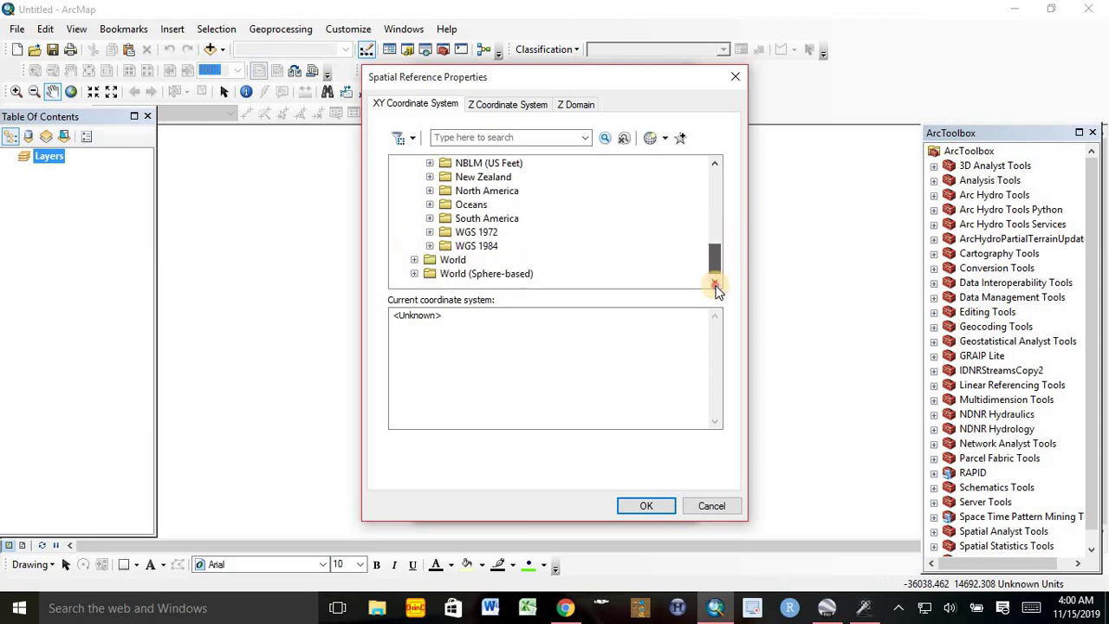
{"action": "left_click", "coordinate": [430, 246]}
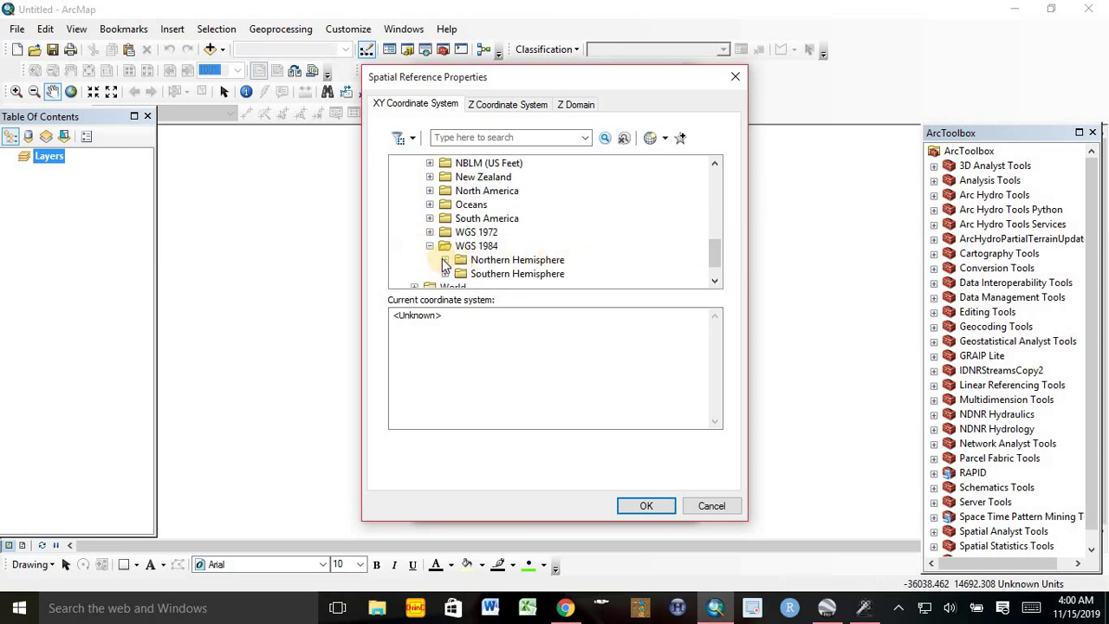
- Apply WGS 1984 UTM Zone 37N as the input coordinate system and add the XY points
{"action": "left_click", "coordinate": [445, 260]}
{"action": "left_click_drag", "start_coordinate": [713, 204], "coordinate": [713, 235]}
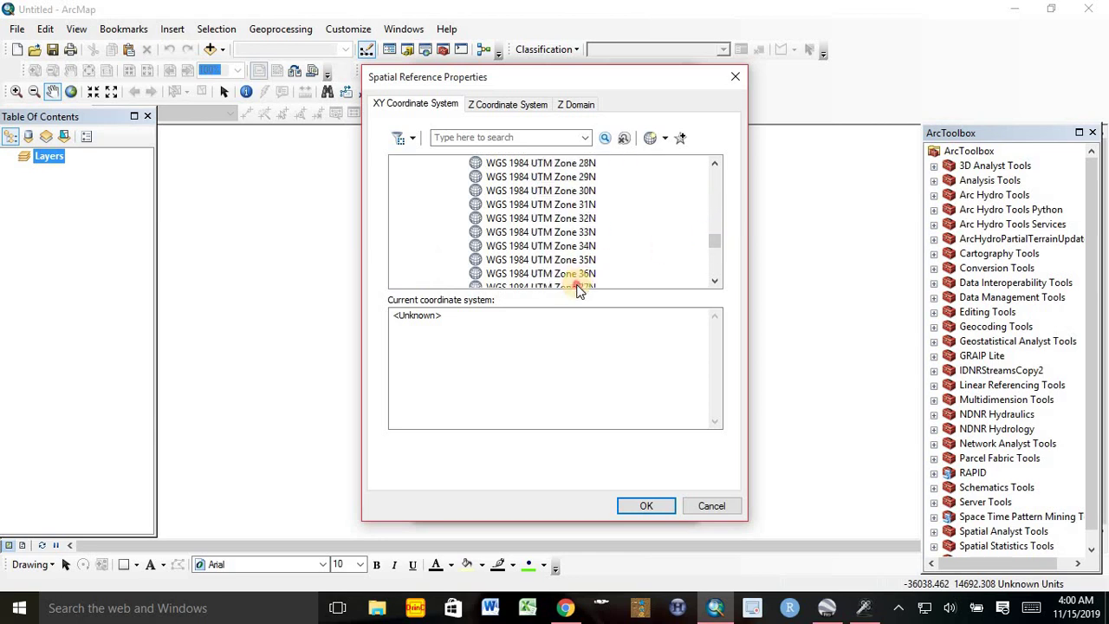
{"action": "double_click", "coordinate": [577, 286]}
{"action": "left_click", "coordinate": [551, 506]}
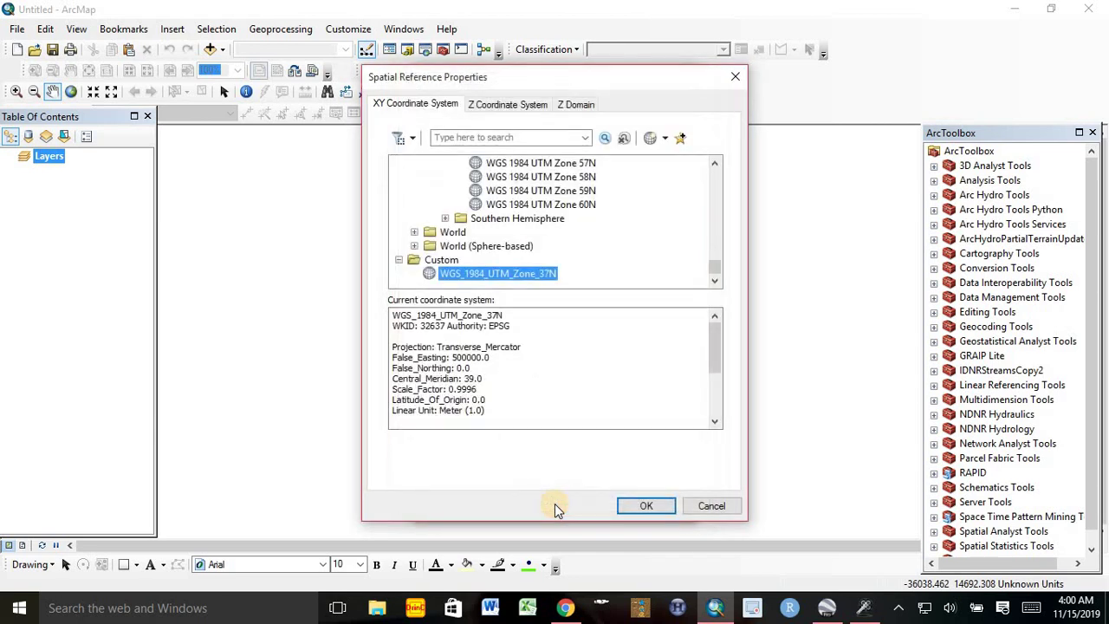
{"action": "left_click", "coordinate": [648, 505]}
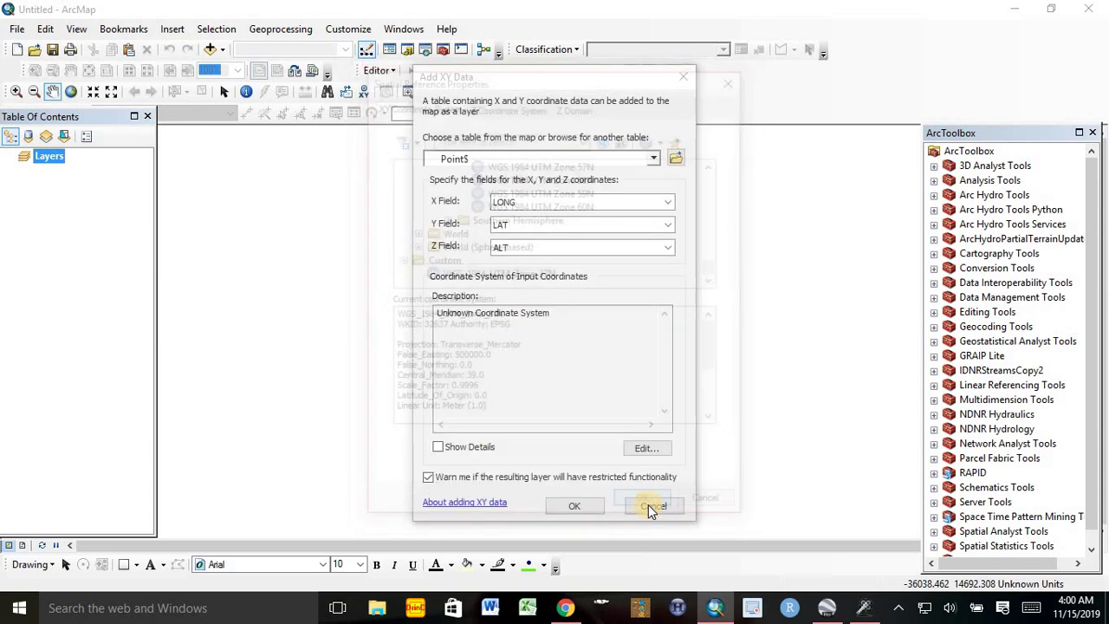
{"action": "left_click", "coordinate": [579, 504]}
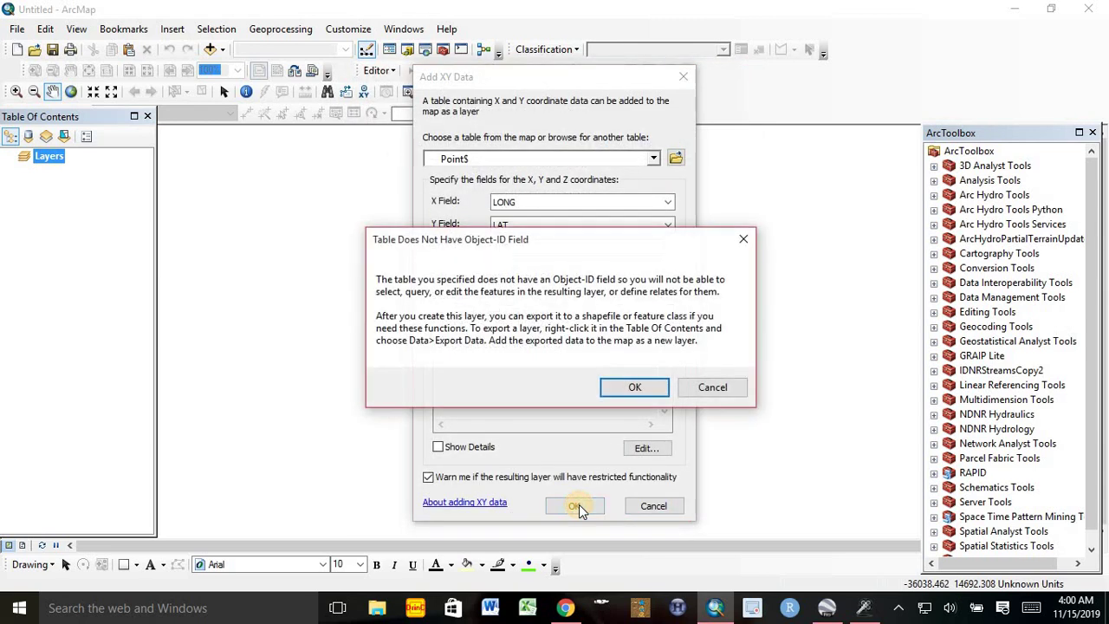
- Accept the missing Object-ID warning so the Point$ Events layer is plotted
{"action": "left_click", "coordinate": [613, 387]}
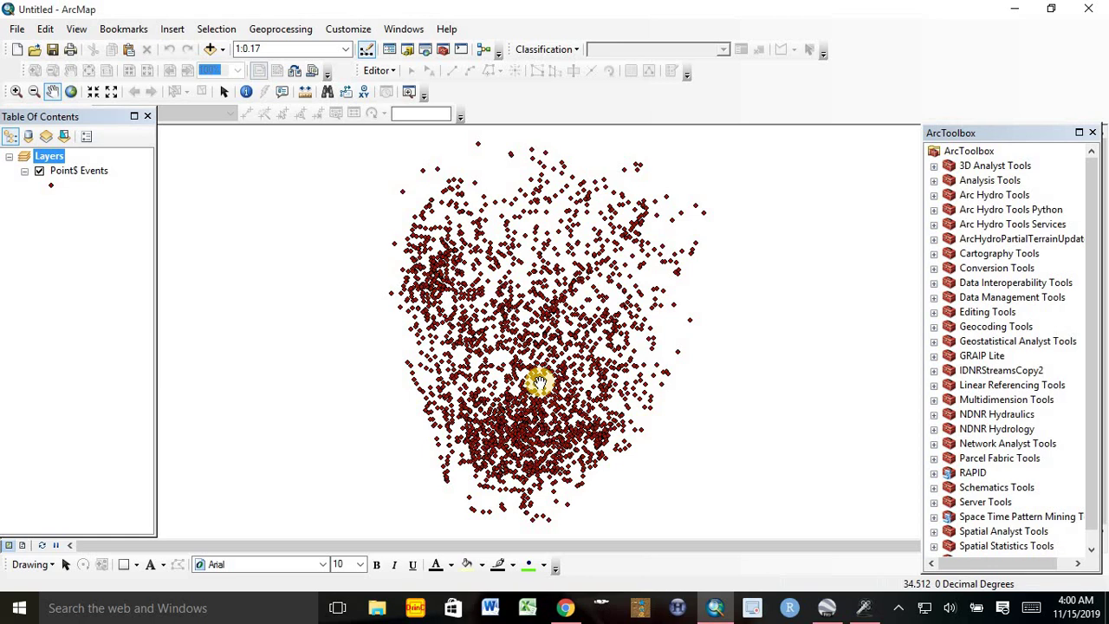
{"action": "left_click", "coordinate": [78, 171]}
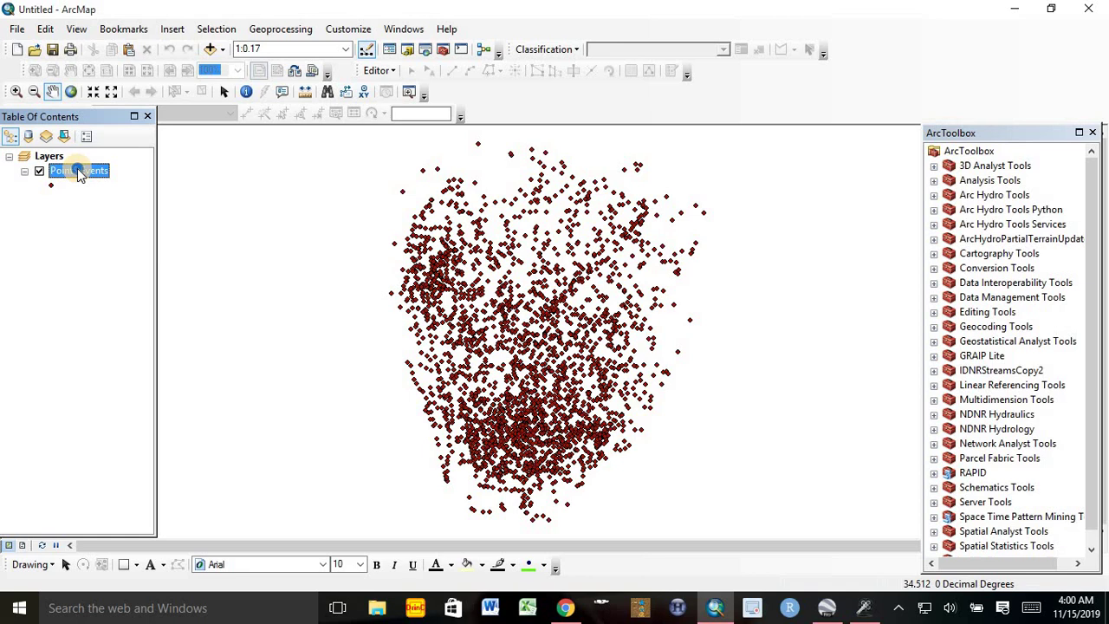
{"action": "right_click", "coordinate": [77, 171]}
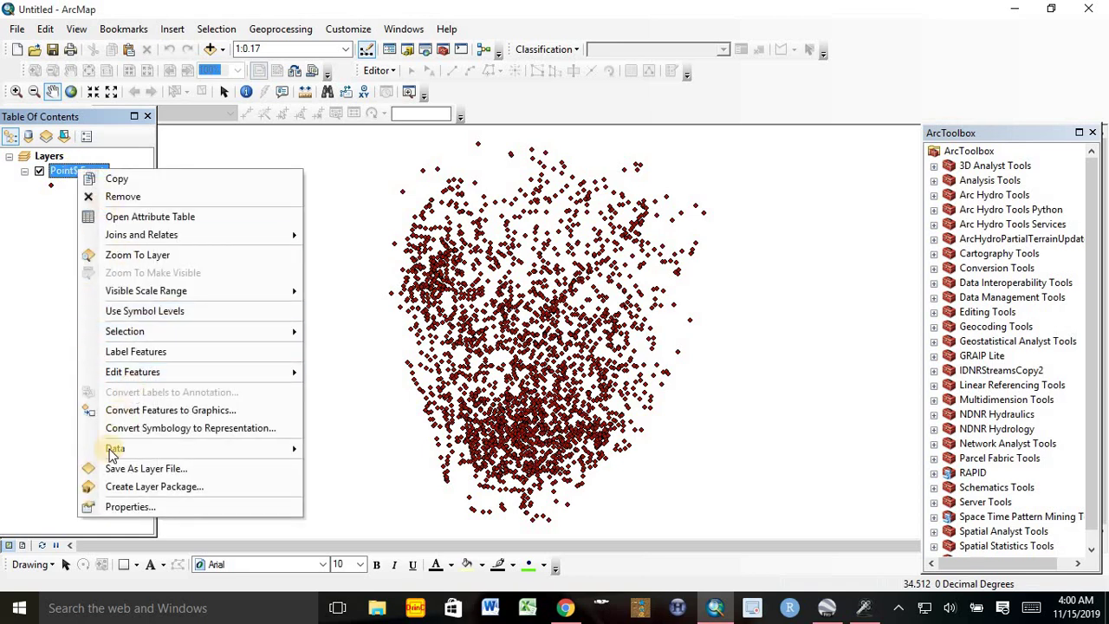
- Export all Point$ Events features to Export_Output_11.shp and add it to the map
{"action": "mouse_move", "coordinate": [115, 448]}
{"action": "left_click", "coordinate": [364, 467]}
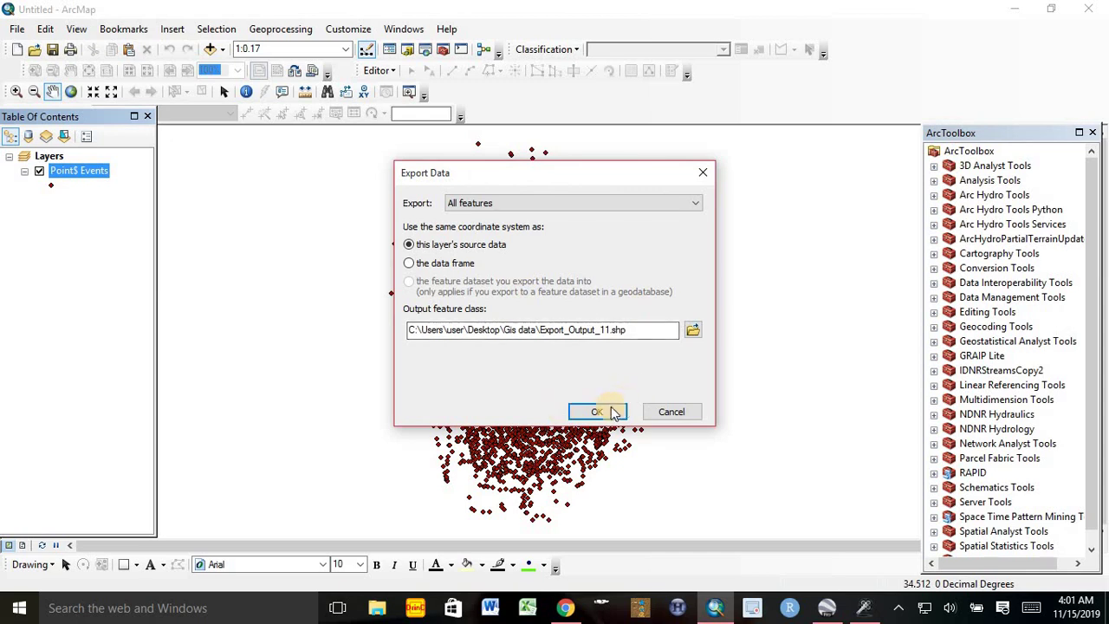
{"action": "left_click", "coordinate": [596, 411]}
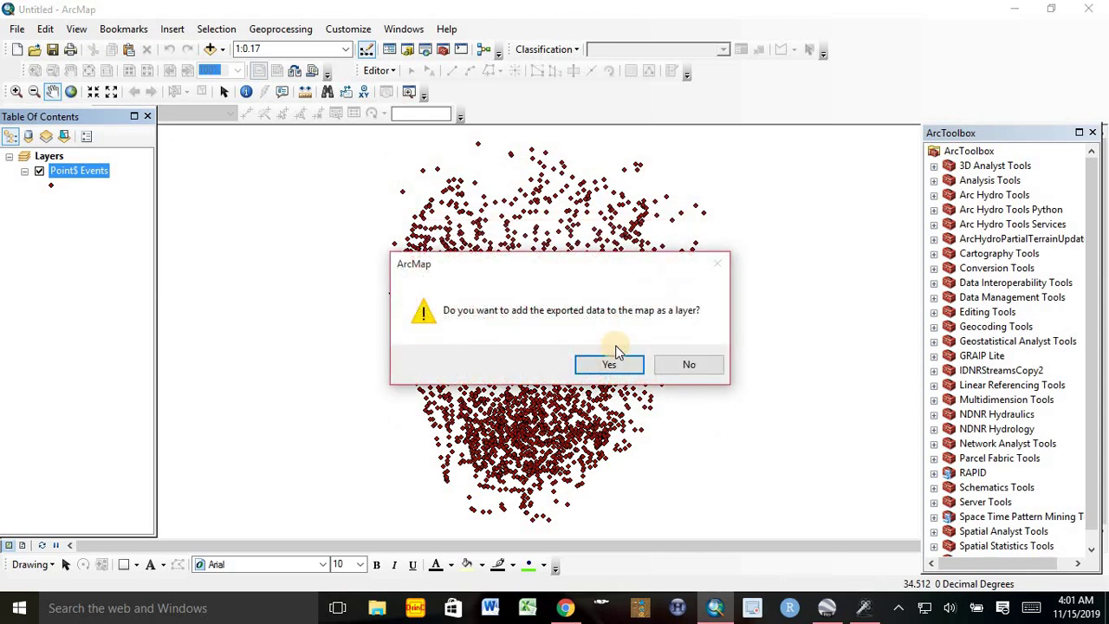
{"action": "left_click", "coordinate": [612, 364]}
{"action": "left_click", "coordinate": [80, 200]}
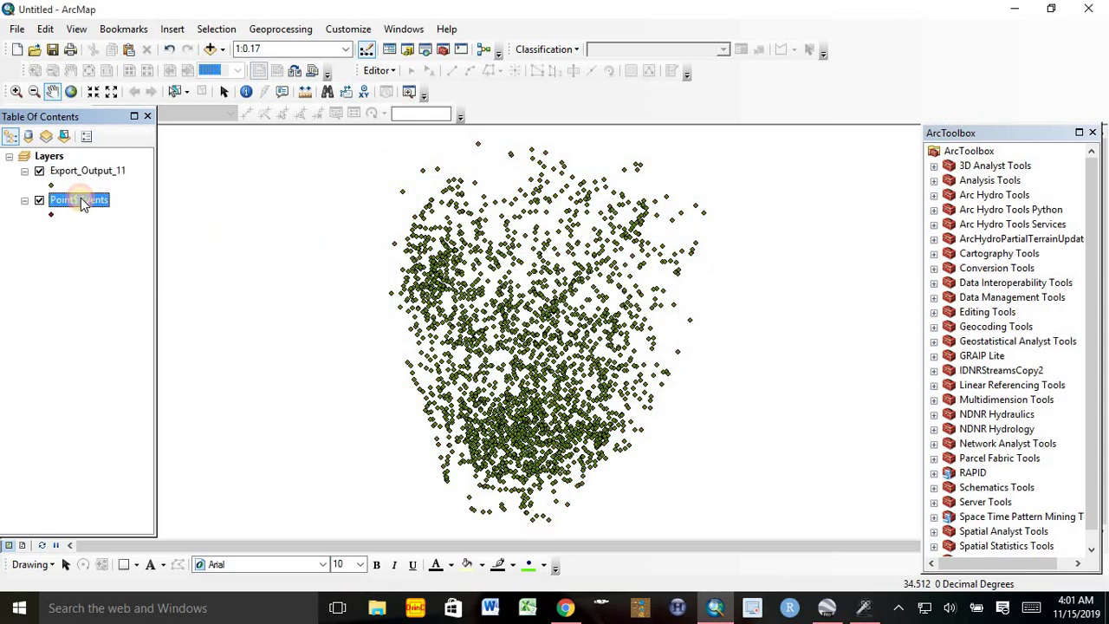
{"action": "right_click", "coordinate": [80, 200]}
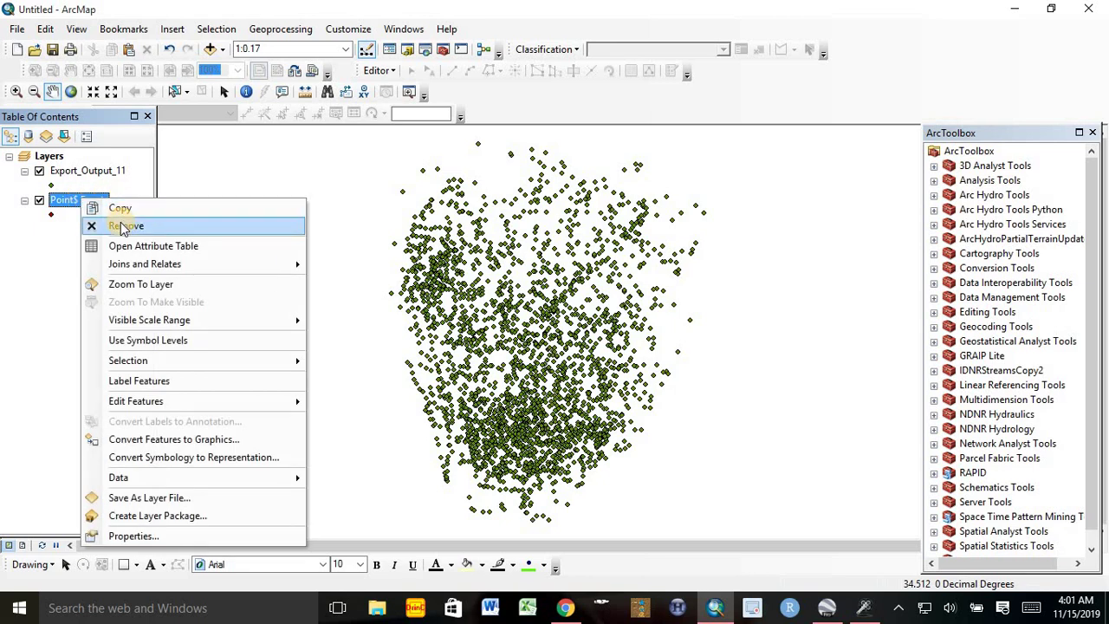
- Remove the Point$ Events layer from the Table of Contents
{"action": "left_click", "coordinate": [120, 226]}
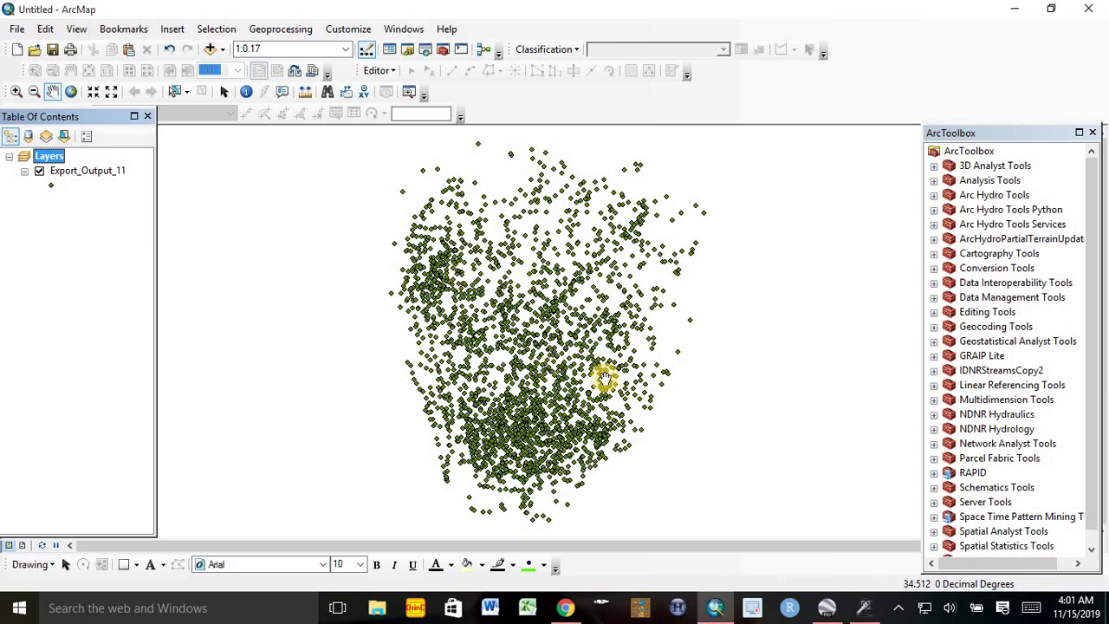
- Open Conversion Tools > To KML > Layer To KML and choose Export_Output_11 as input
{"action": "left_click", "coordinate": [934, 267]}
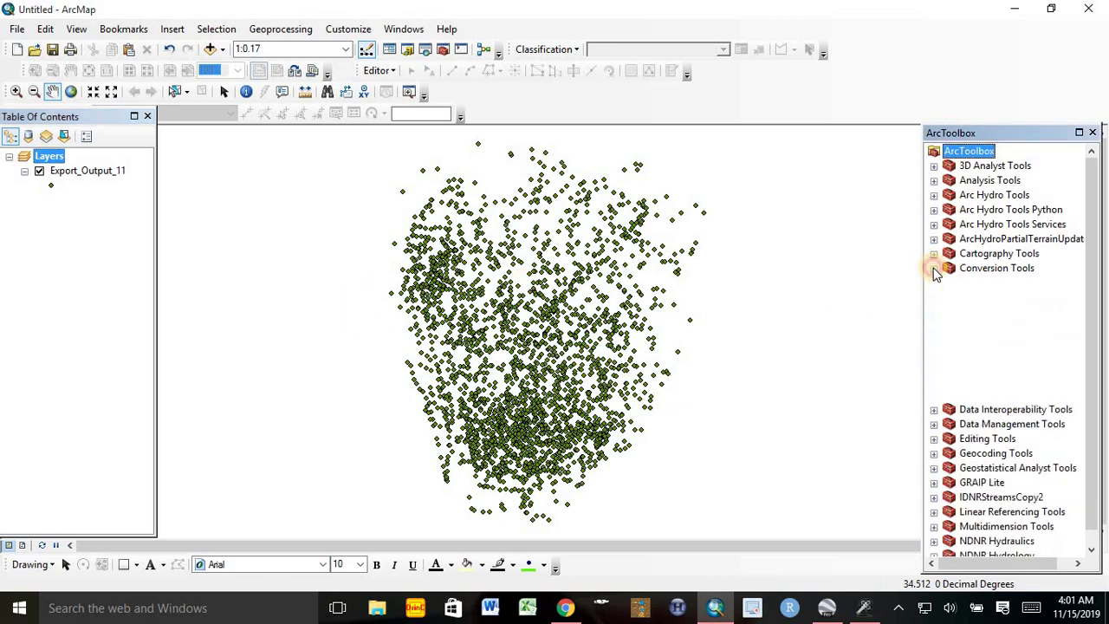
{"action": "left_click", "coordinate": [950, 488]}
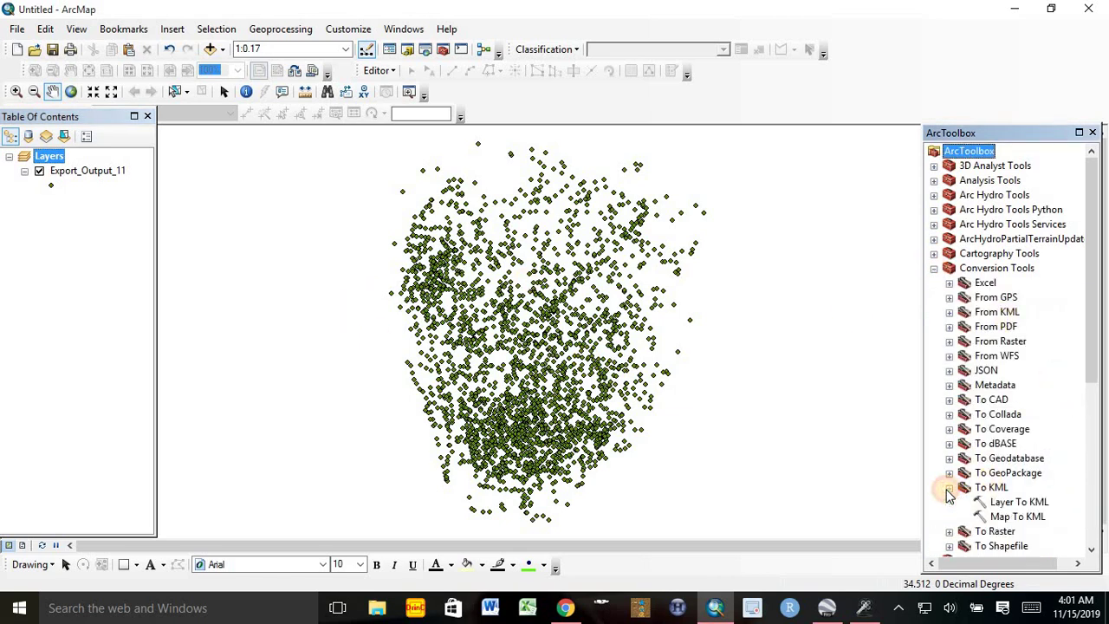
{"action": "double_click", "coordinate": [1019, 503]}
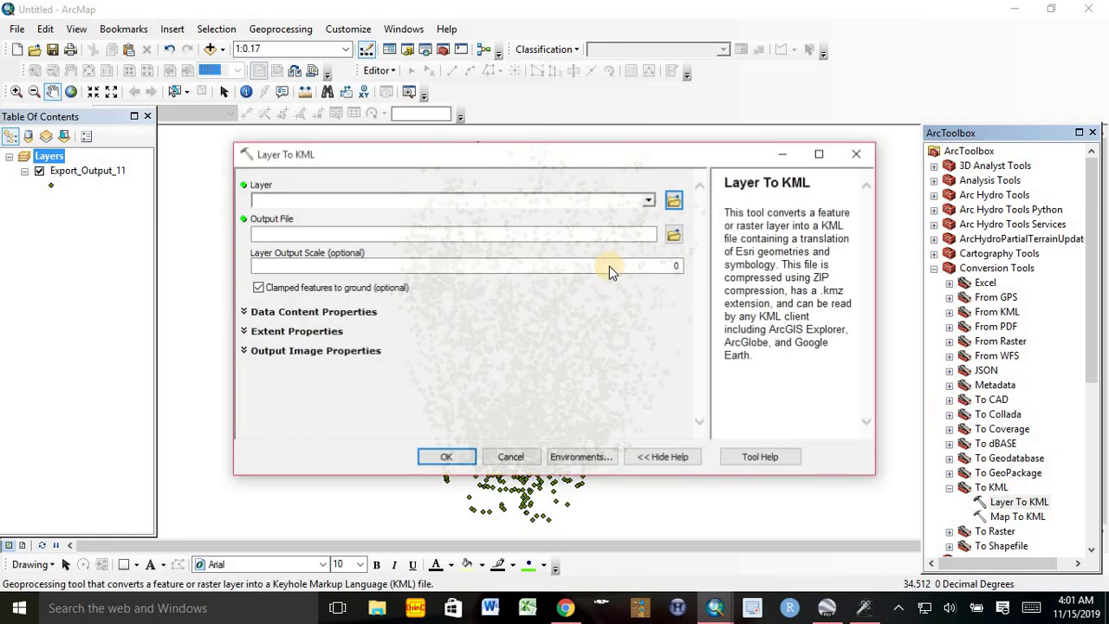
{"action": "left_click", "coordinate": [648, 200]}
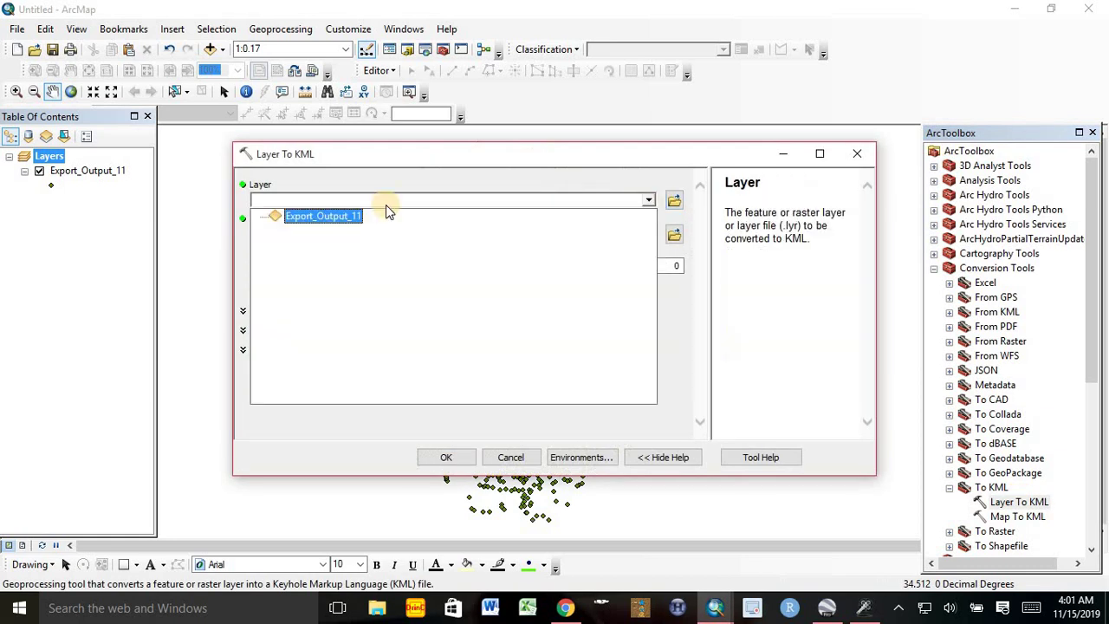
{"action": "left_click", "coordinate": [322, 210]}
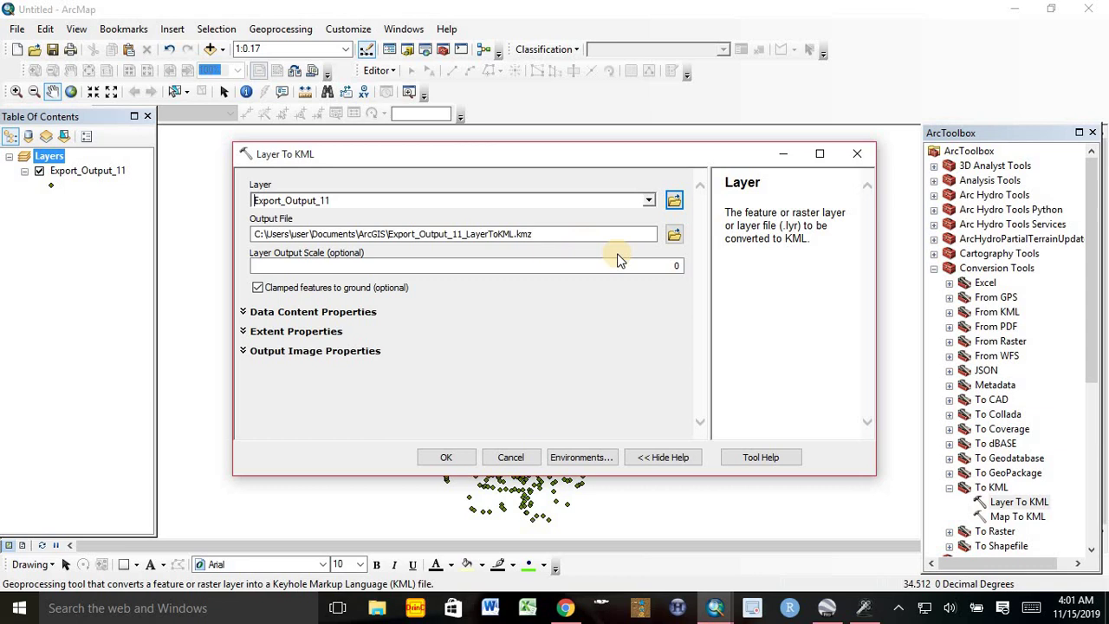
- Rename the output to 'po' and run it, which fails with an invalid file type error
{"action": "left_click_drag", "start_coordinate": [531, 233], "coordinate": [390, 235]}
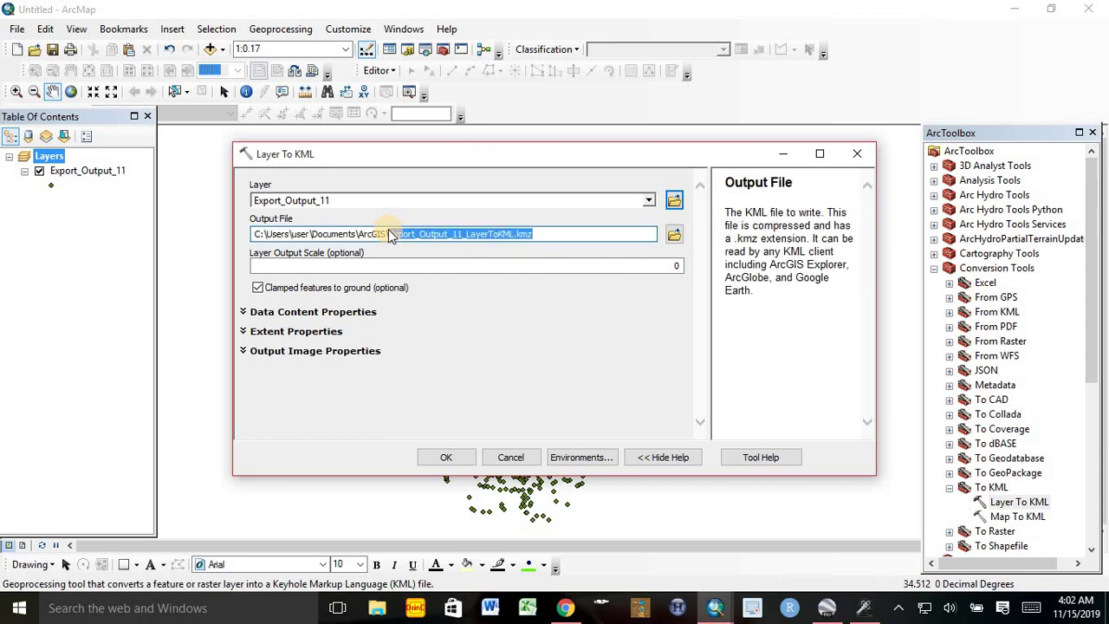
{"action": "type", "text": "po"}
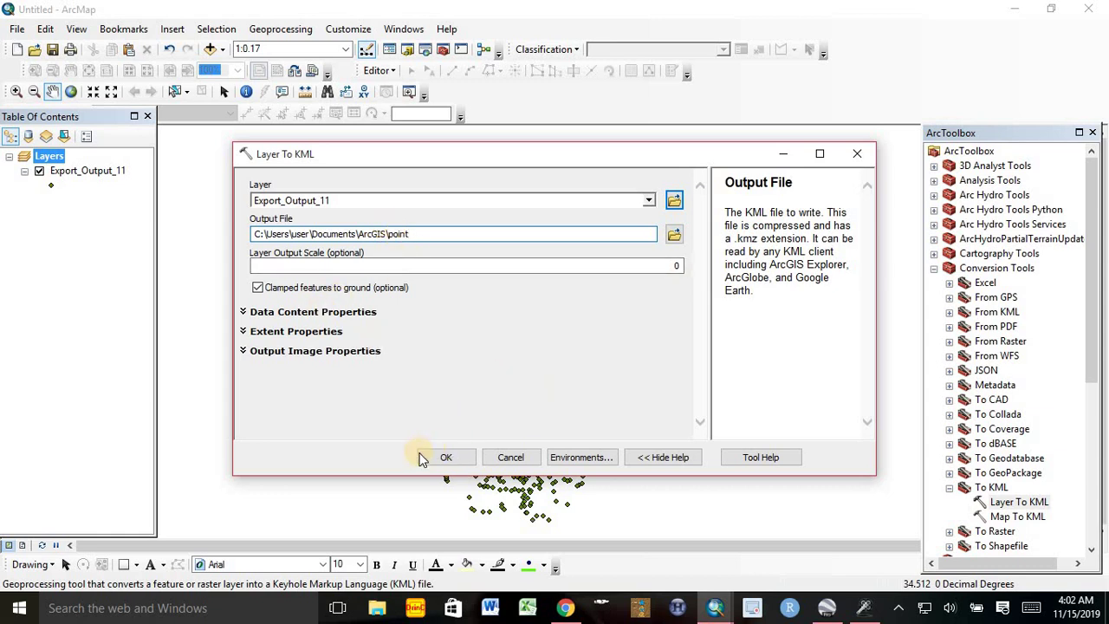
{"action": "left_click", "coordinate": [425, 460]}
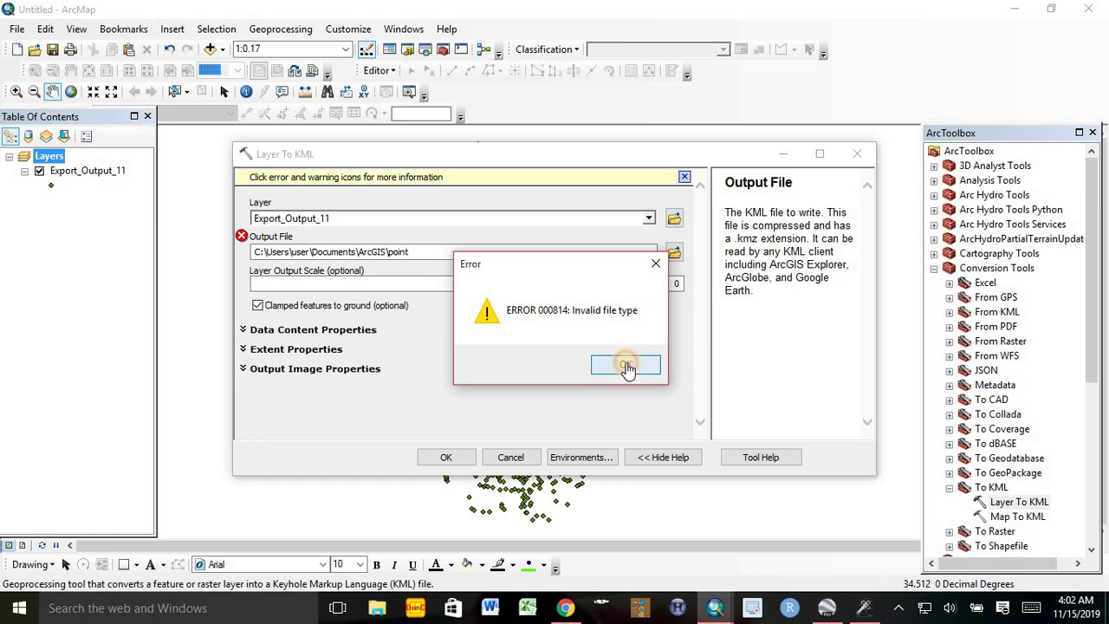
{"action": "left_click", "coordinate": [626, 366]}
{"action": "left_click", "coordinate": [856, 153]}
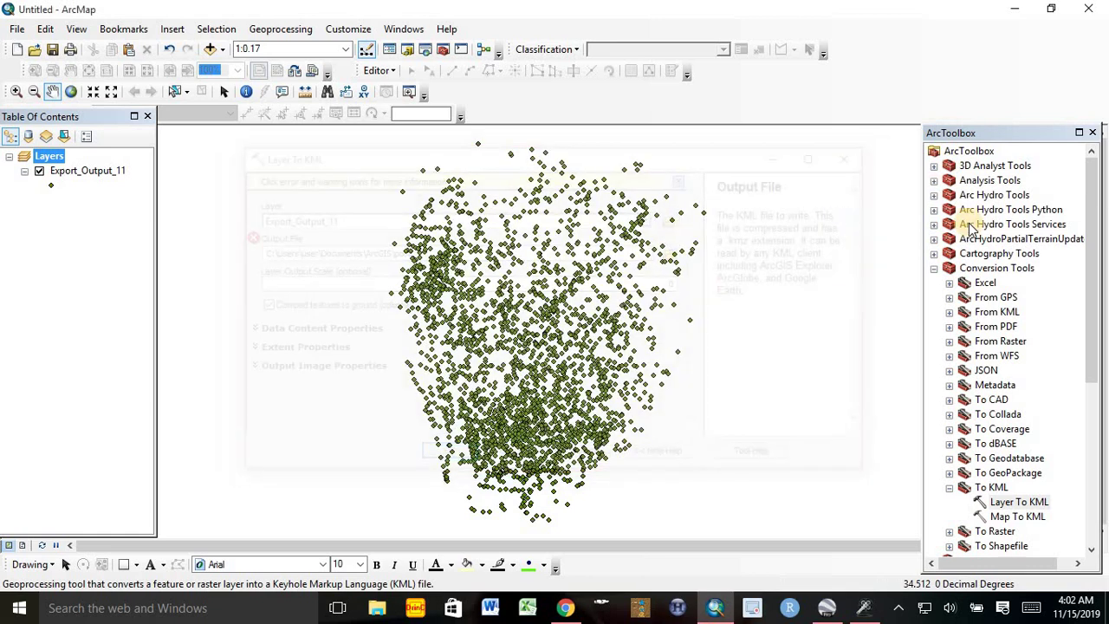
- Reopen Layer To KML for Export_Output_11 and set the output to E_Output_11_LayerToKML1.kmz
{"action": "double_click", "coordinate": [1014, 502]}
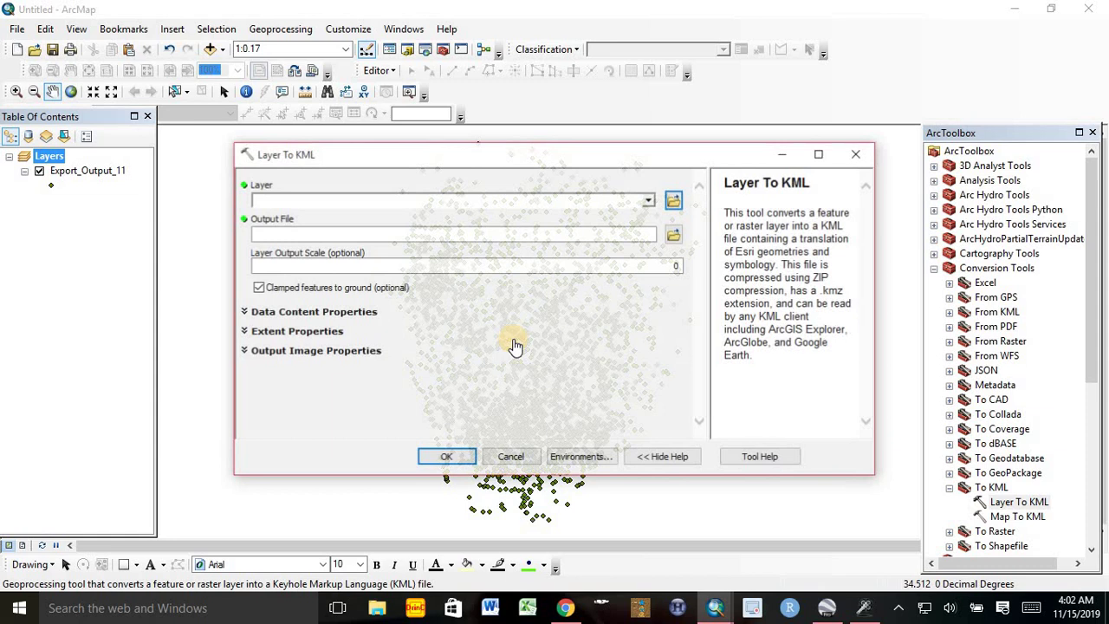
{"action": "left_click", "coordinate": [572, 198]}
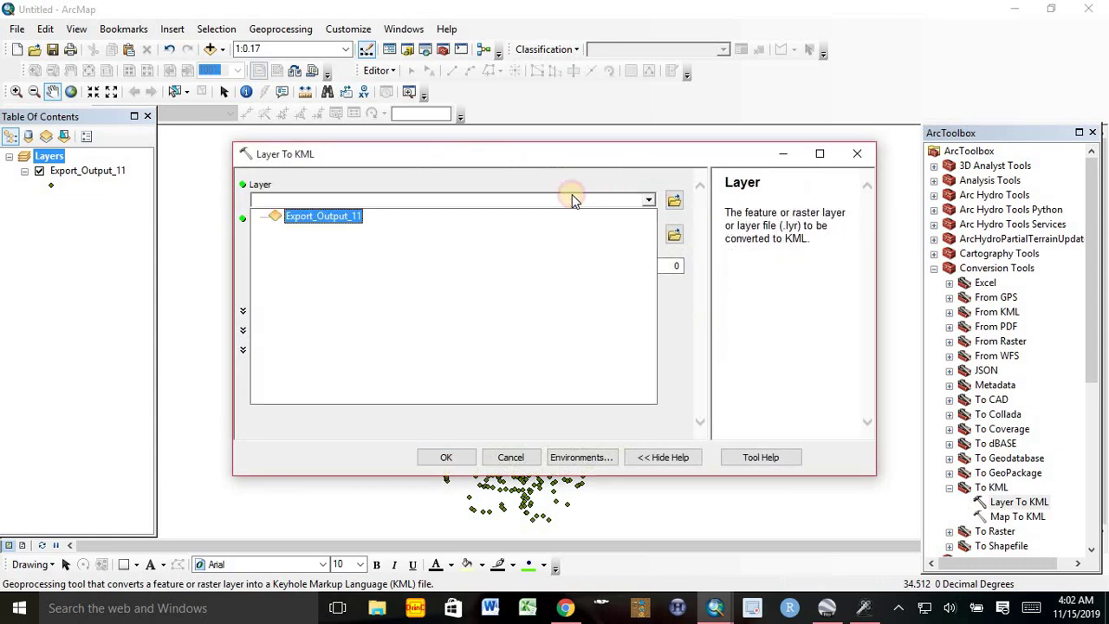
{"action": "left_click", "coordinate": [345, 218]}
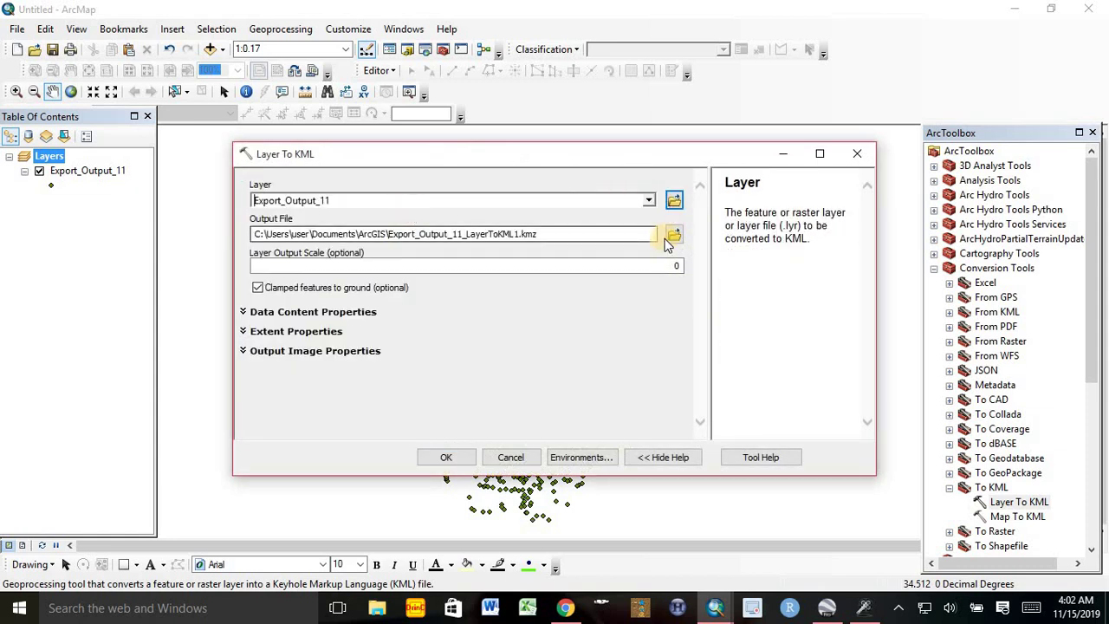
{"action": "left_click", "coordinate": [413, 235]}
{"action": "key", "text": "BackSpace"}
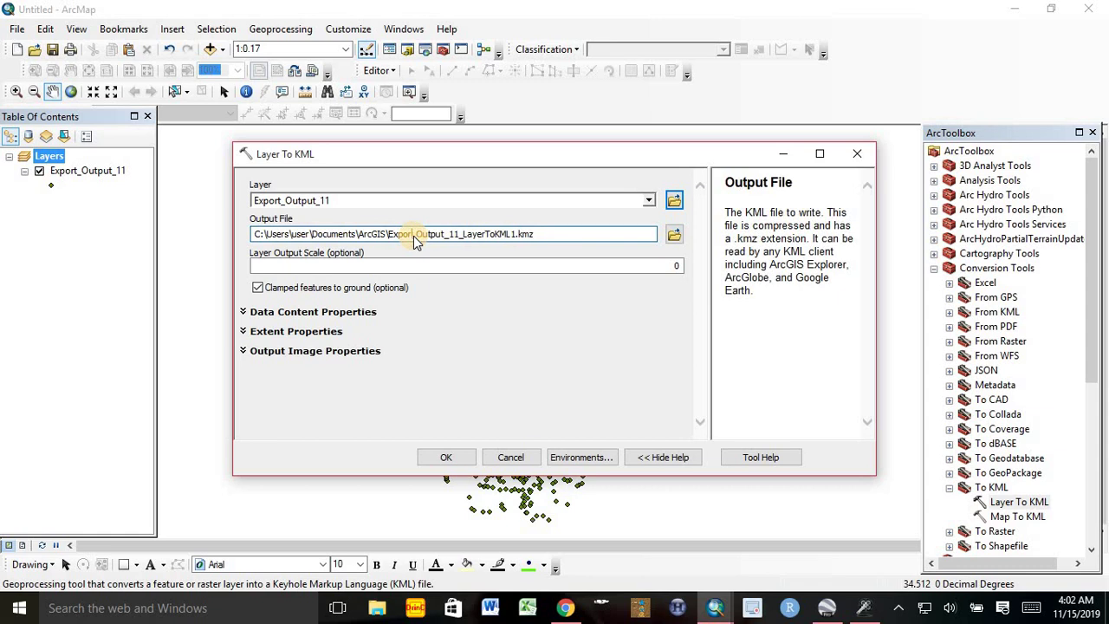
{"action": "key", "text": "BackSpace"}
{"action": "key", "text": "BackSpace"}
{"action": "key", "text": "BackSpace"}
{"action": "key", "text": "BackSpace"}
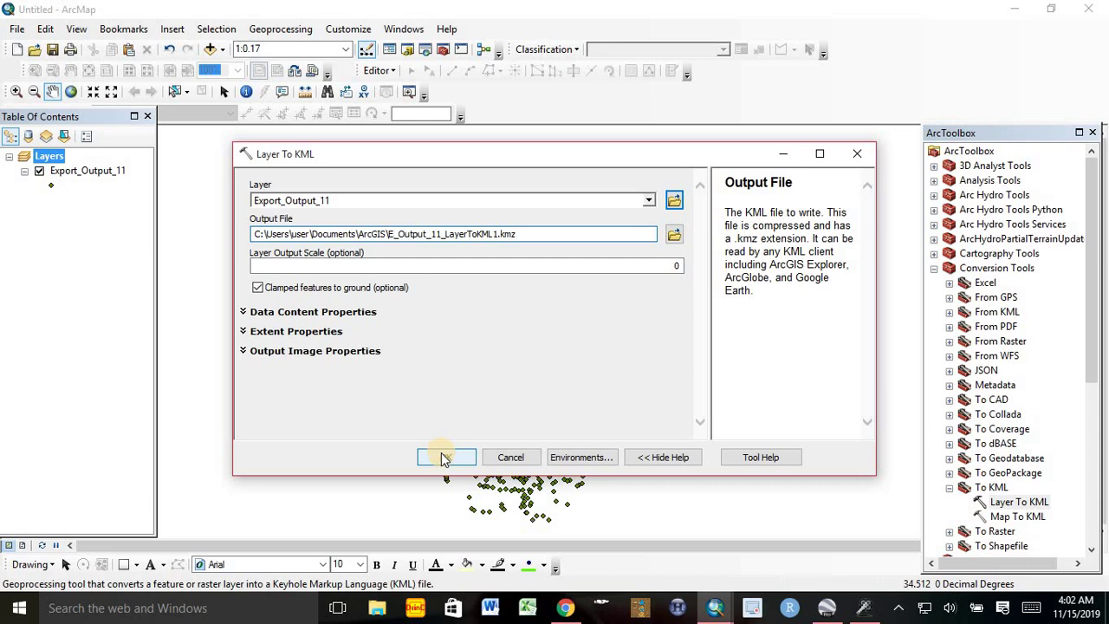
- Run Layer To KML to write Export_Output_11 out as E_Output_11_LayerToKML1.kmz
{"action": "left_click", "coordinate": [441, 454]}
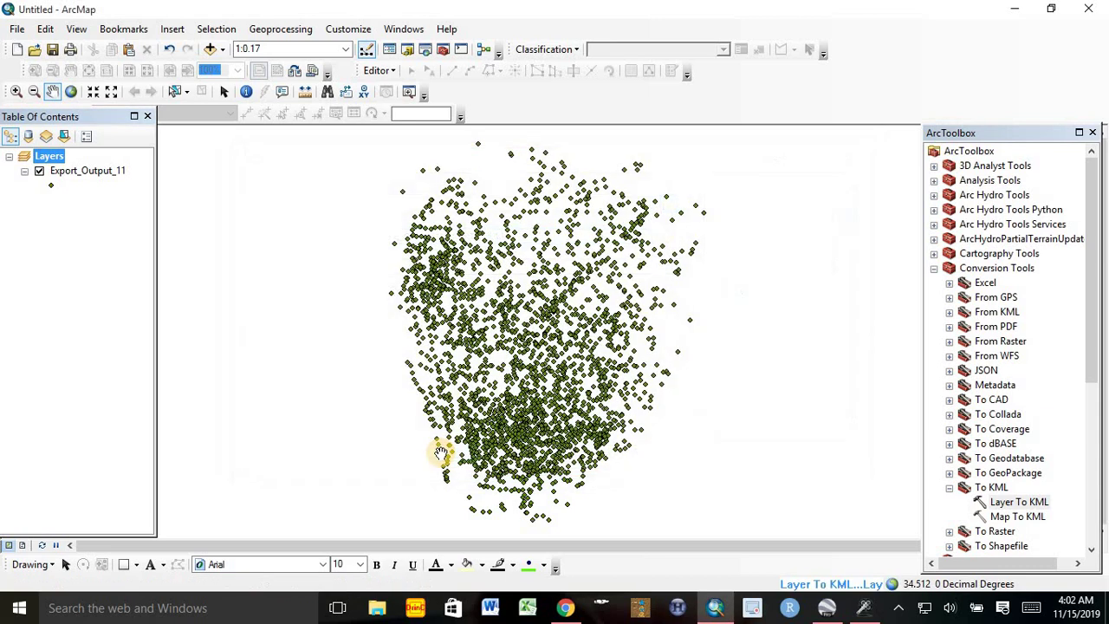